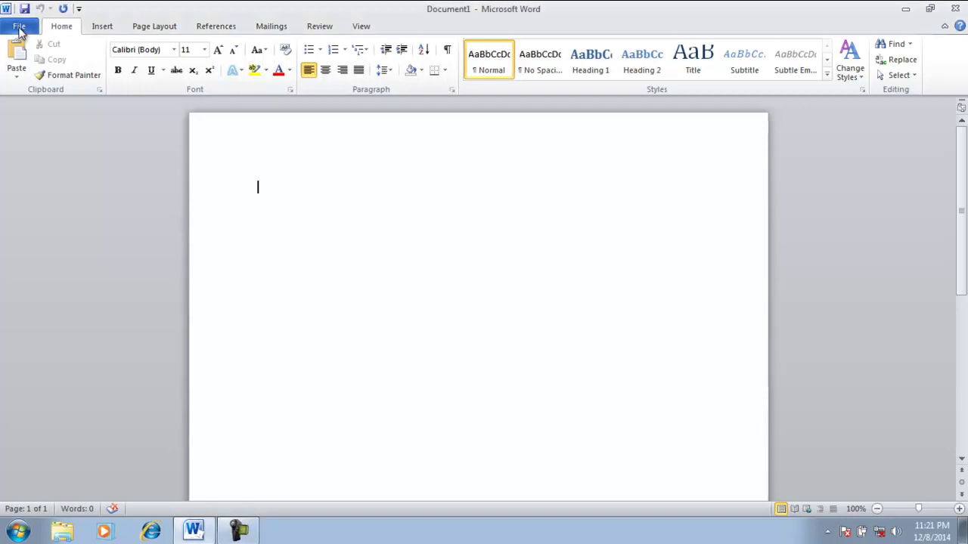
Open the File tab's Backstage view, showing recent documents and recent places
click(19, 28)
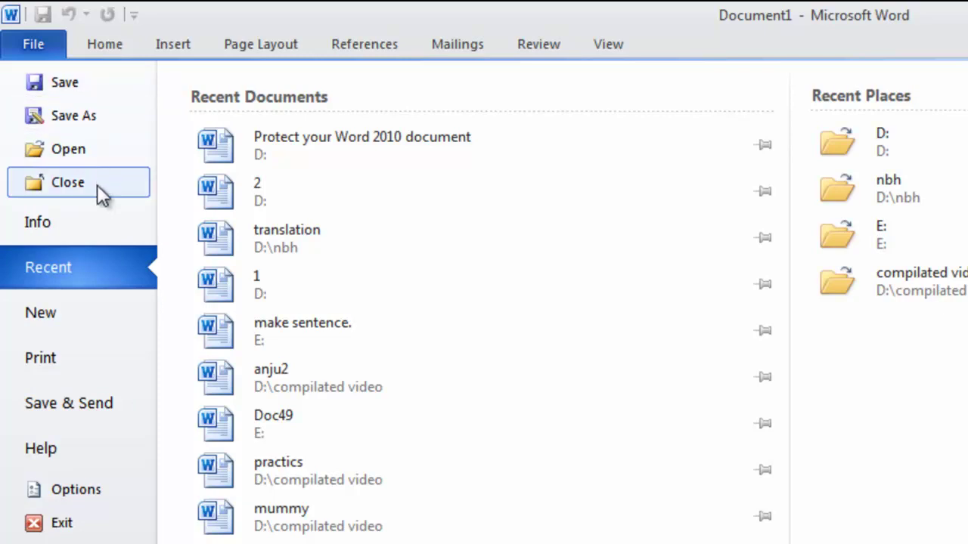
Show the Info page for Document1 and its permissions
click(97, 231)
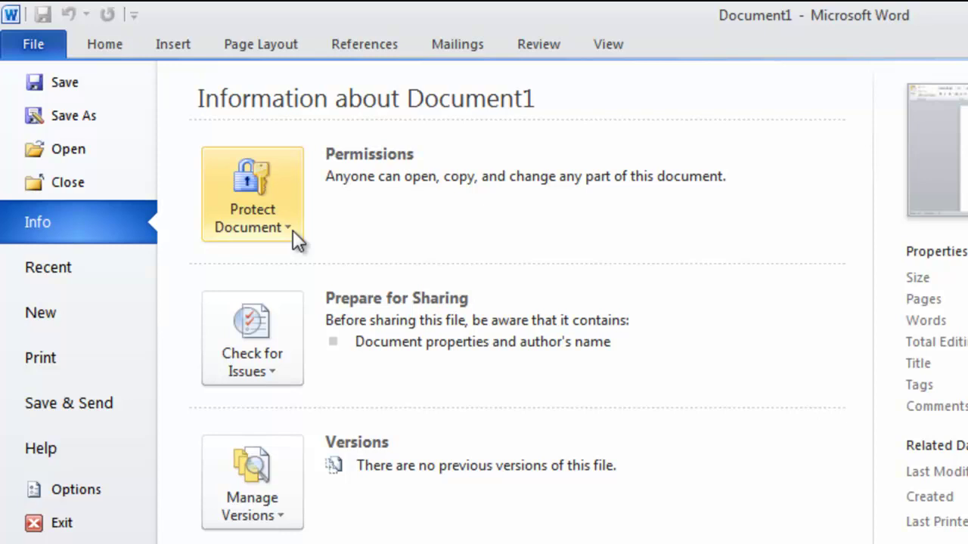
Display Document1's Protect Document options, such as Mark as Final, Encrypt with Password and Restrict Editing
click(297, 238)
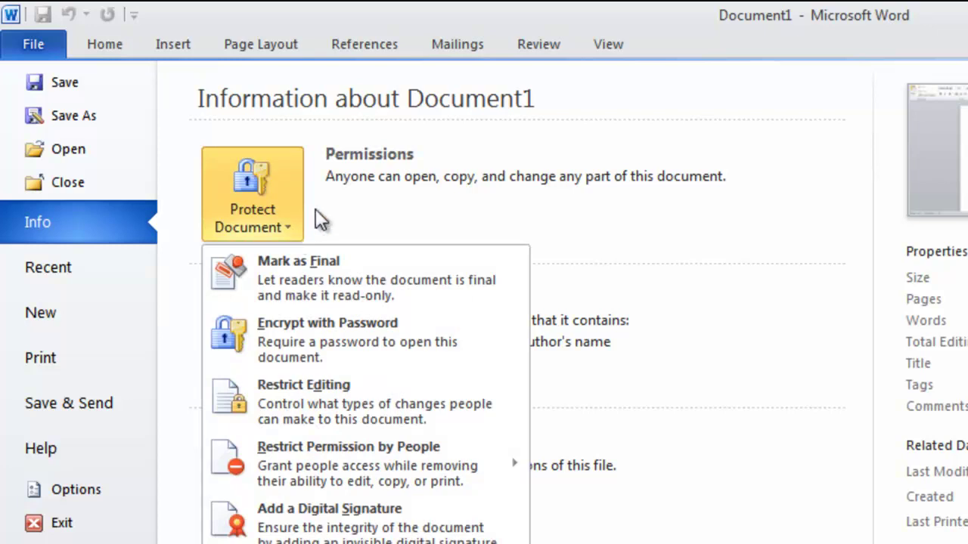
click(350, 184)
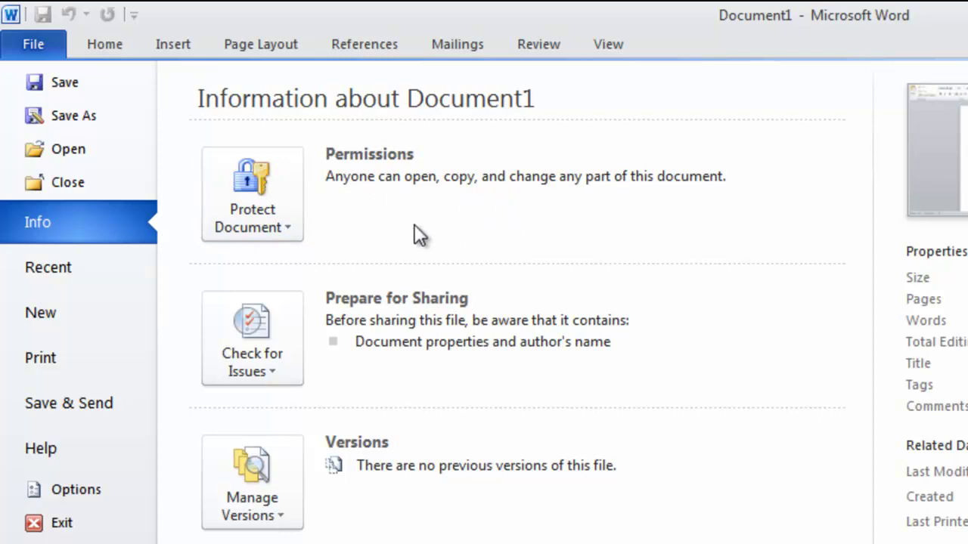
click(293, 241)
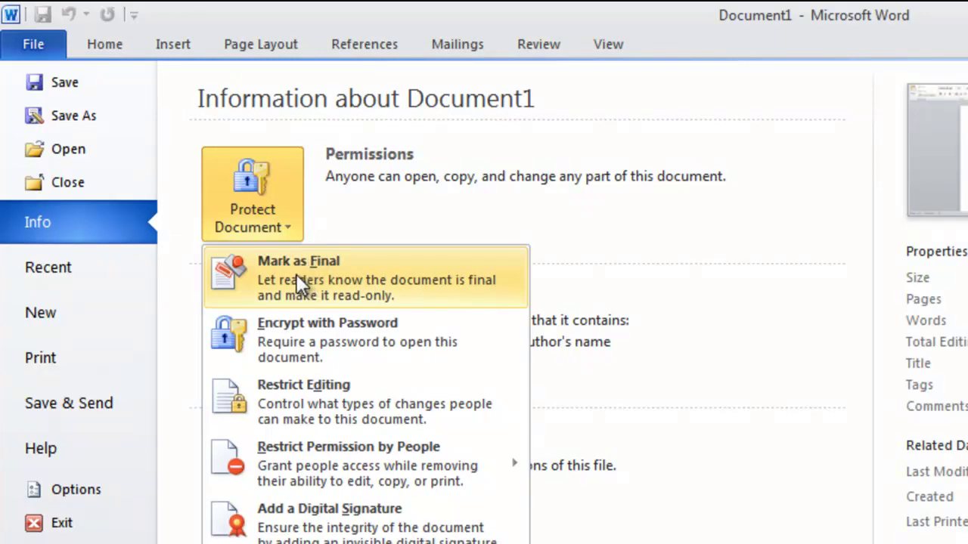
Mark the document as final and confirm, bringing up Save As with the name Doc1
click(297, 275)
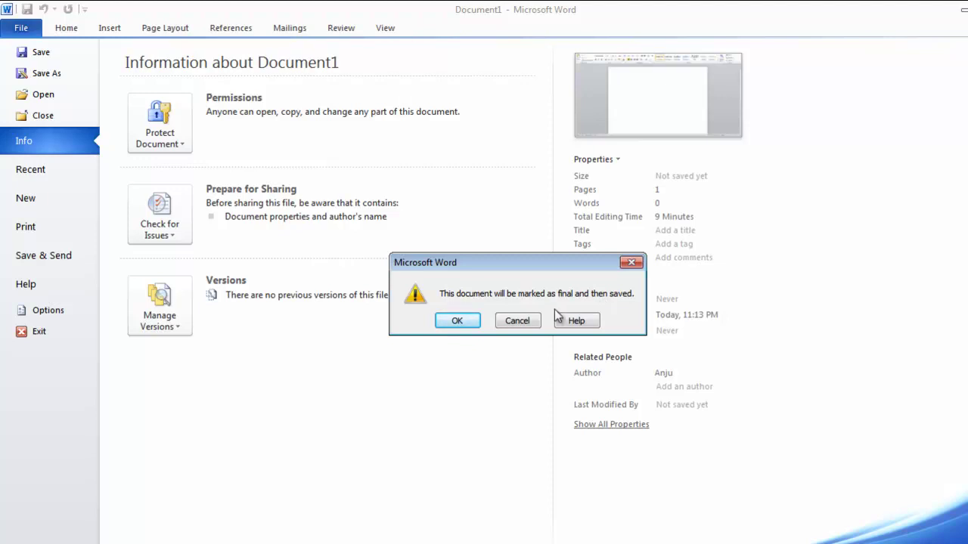
click(456, 321)
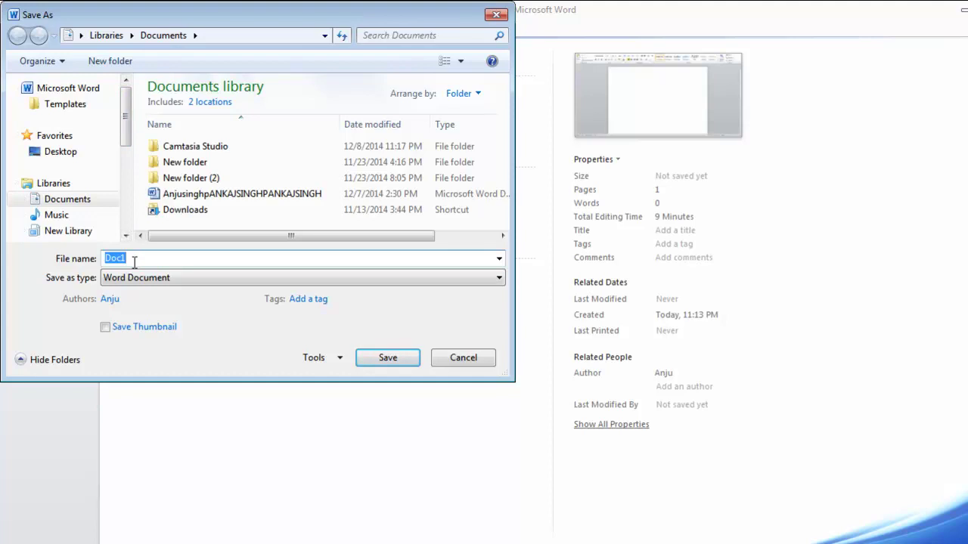
Save the document as 'Exam' on Local Disk (D:)
text(Exam)
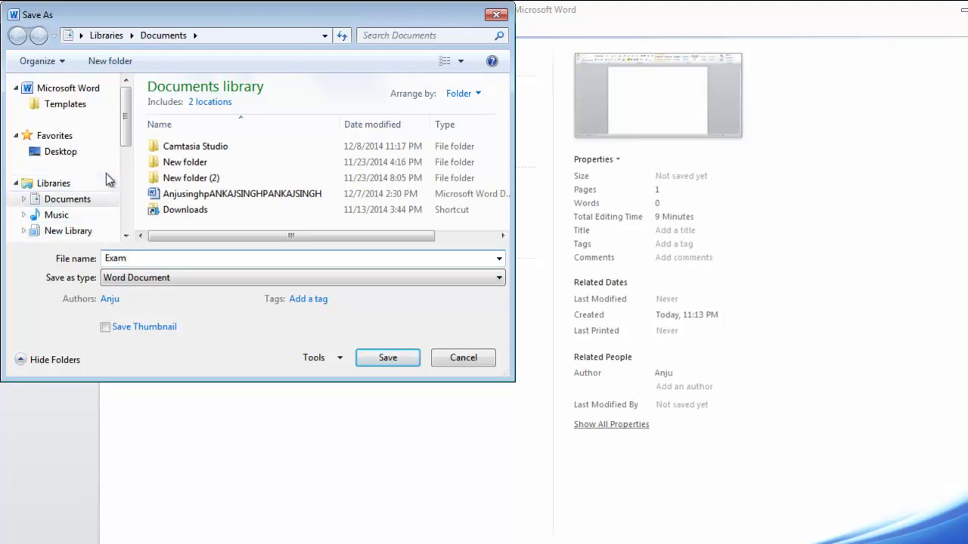
drag(127, 133, 124, 208)
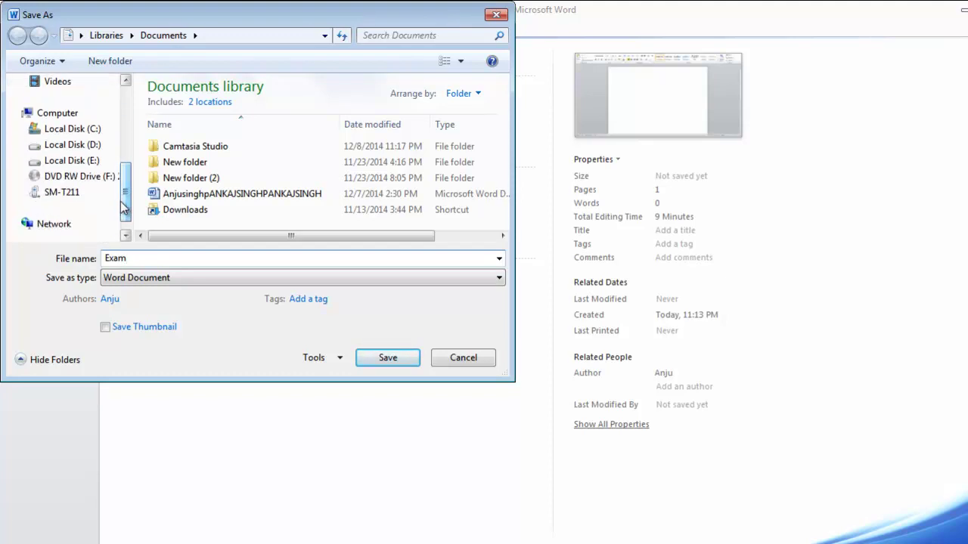
click(99, 152)
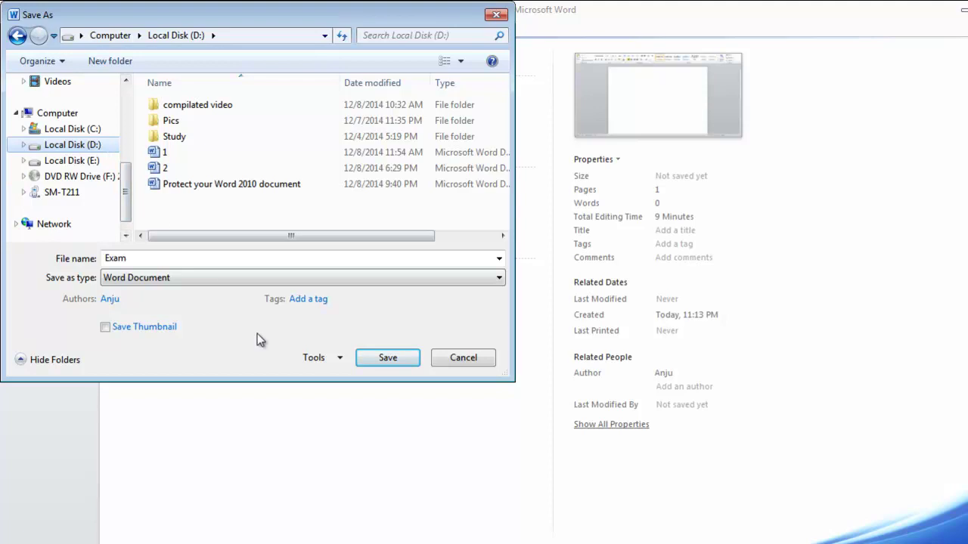
click(390, 363)
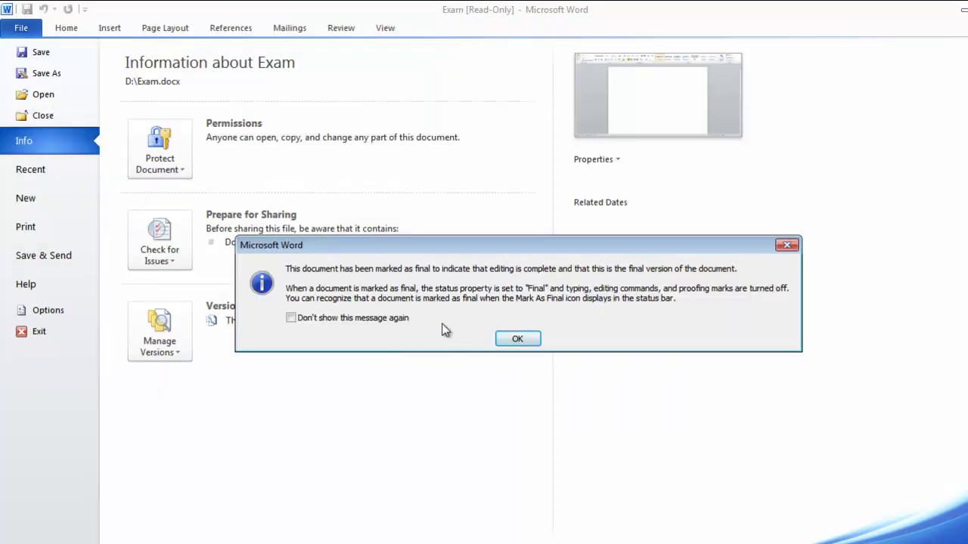
Dismiss the Mark as Final notice and return to the read-only Exam document
click(517, 338)
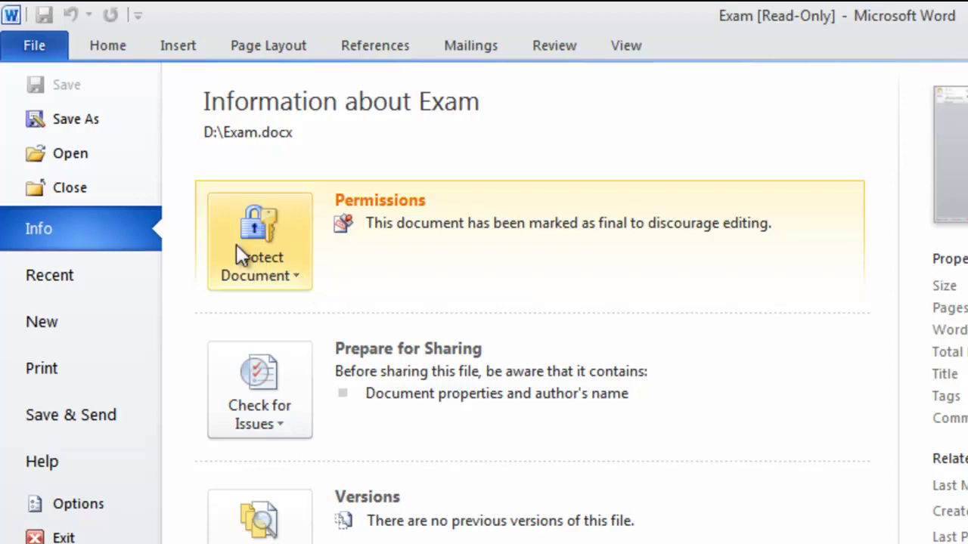
click(122, 46)
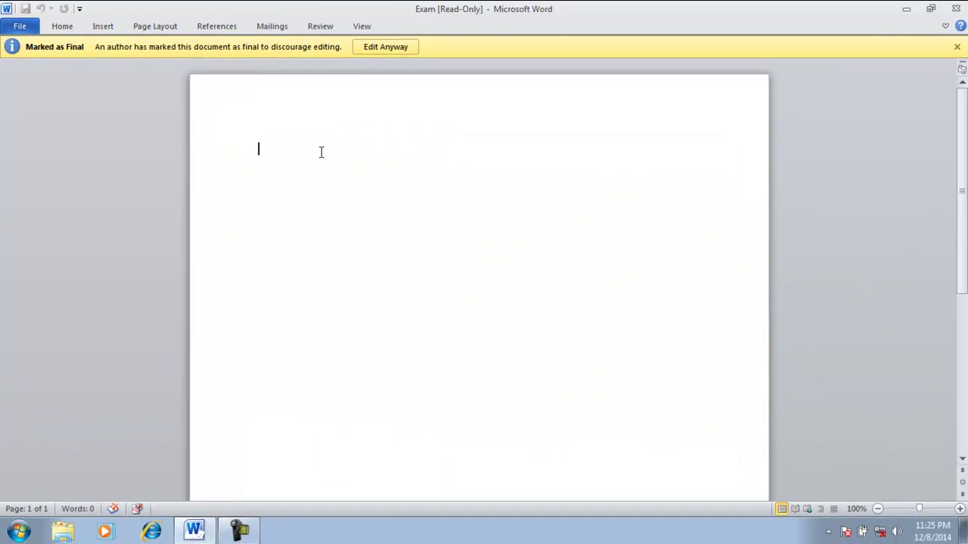
Test typing 'a' in Exam and view the greyed-out Home ribbon commands
text(a)
click(63, 25)
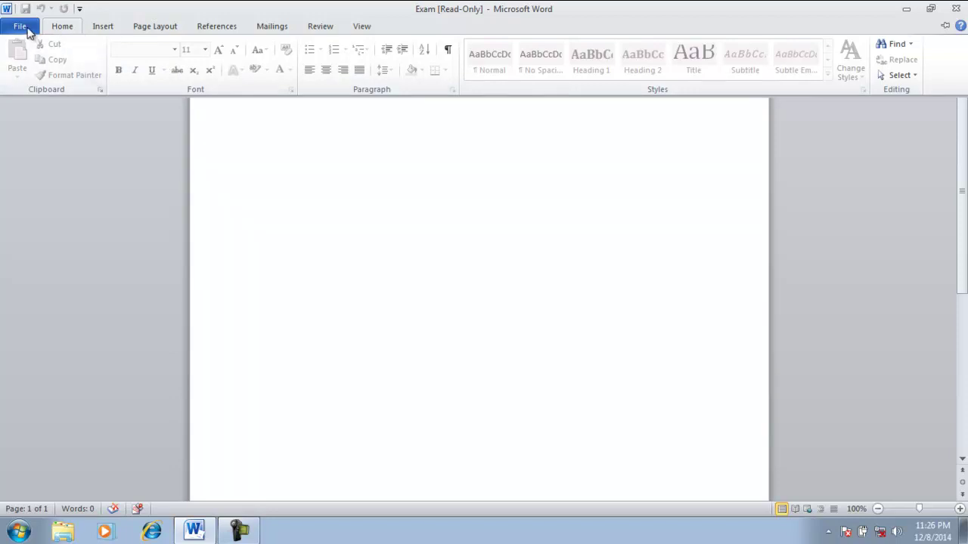
Turn off Mark as Final for Exam from the File > Info Protect Document menu
click(23, 27)
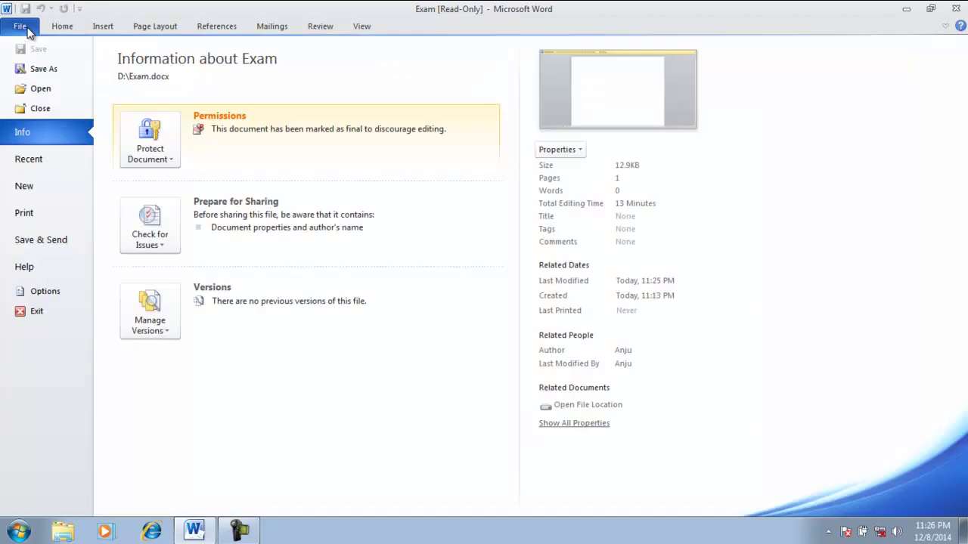
click(169, 162)
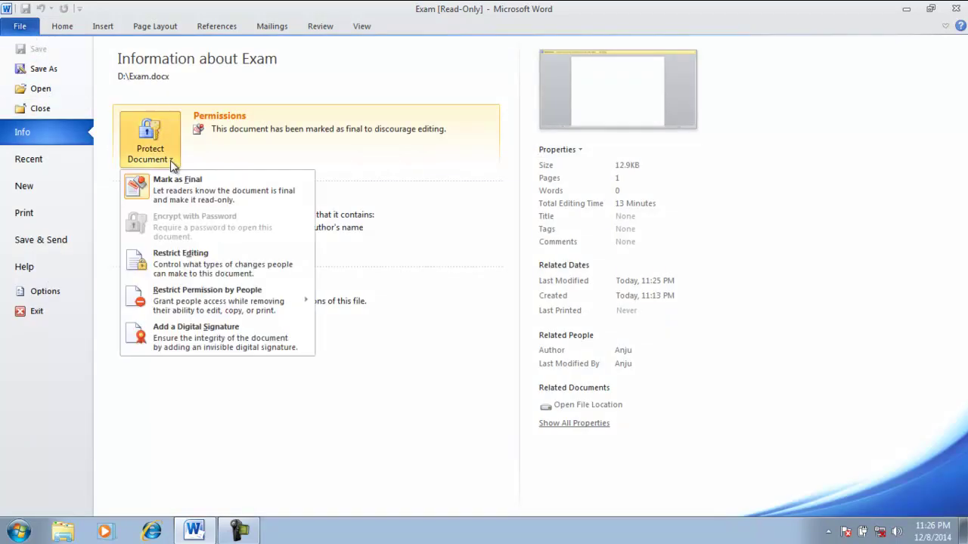
click(212, 198)
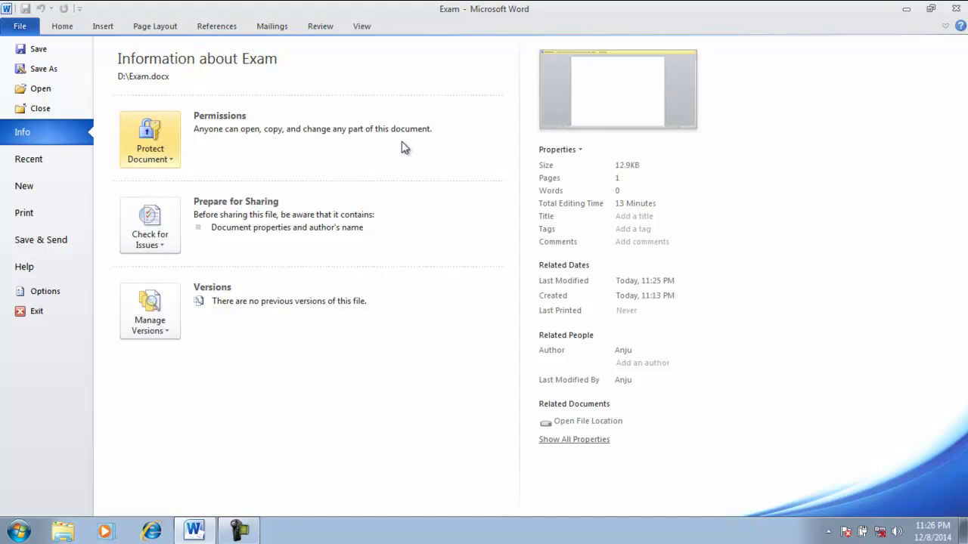
Show Exam's Protect Document options, including Encrypt with Password
click(173, 168)
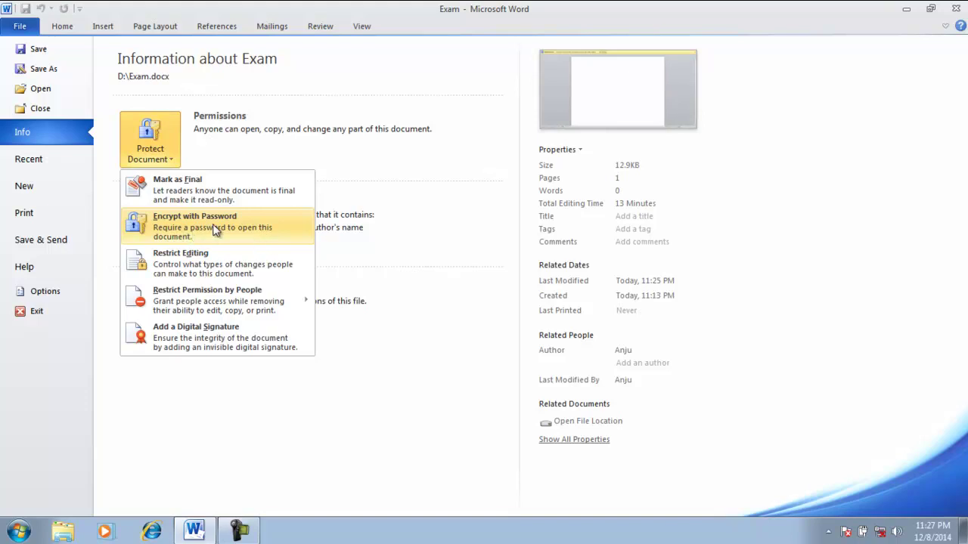
Encrypt Exam with a password, entering it and confirming it
click(216, 230)
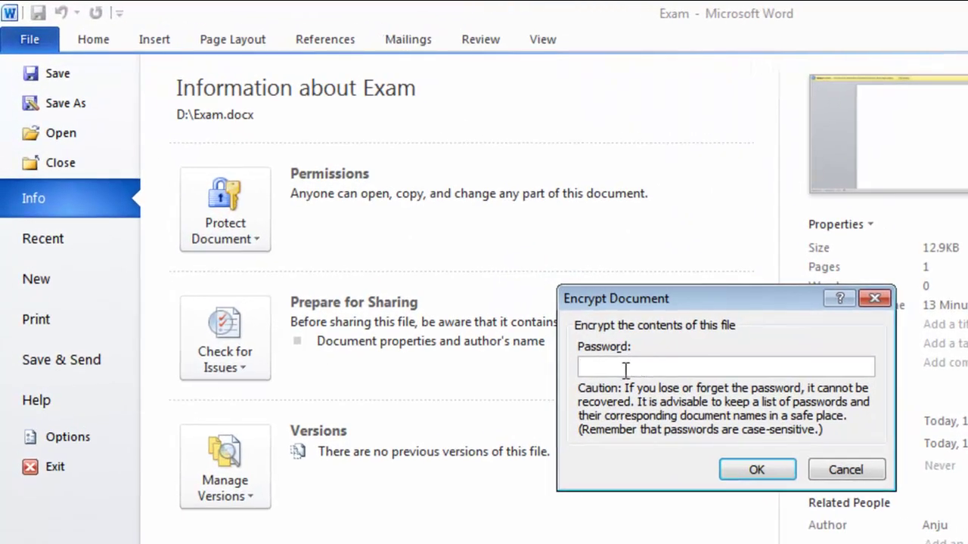
text(1234)
click(735, 468)
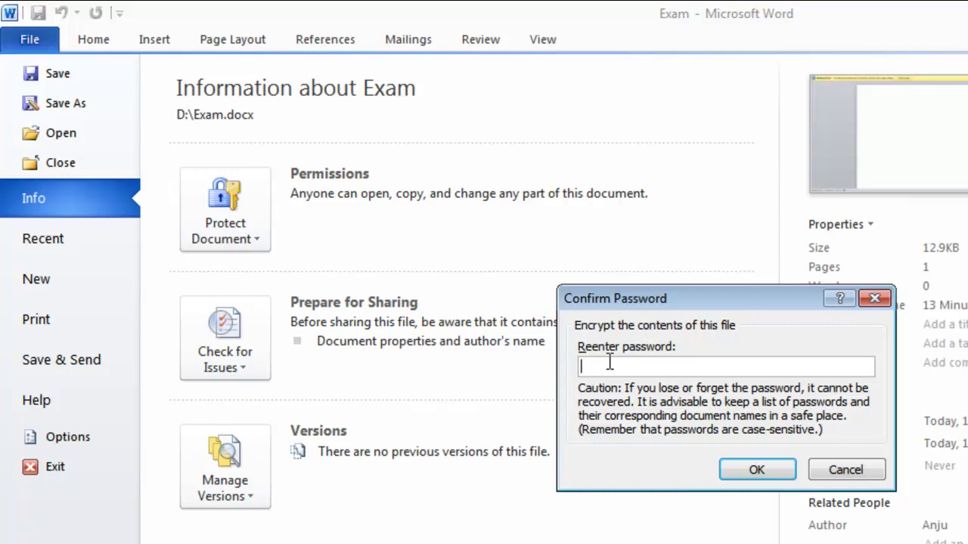
text(1234)
click(755, 471)
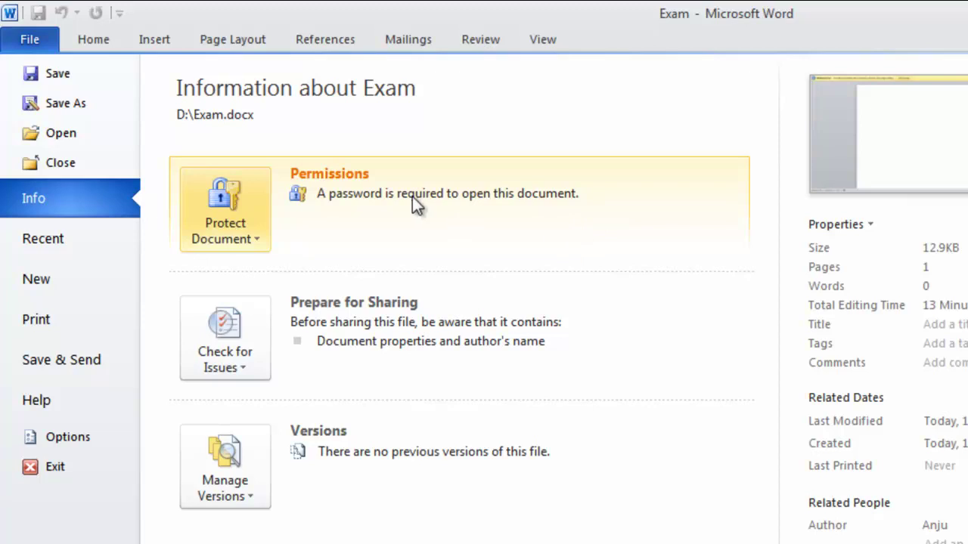
Return to the Exam document, then quit Word, saving the changes to Exam
click(81, 36)
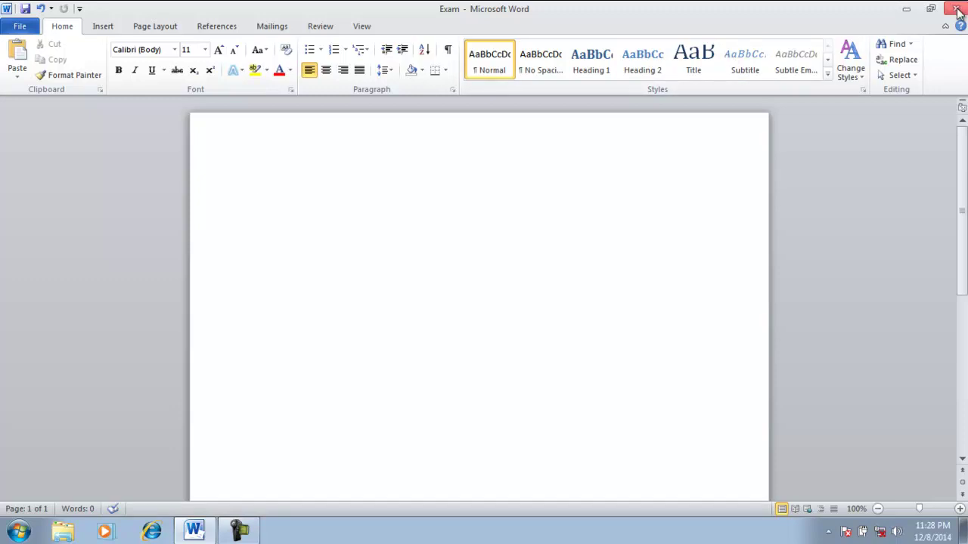
click(958, 12)
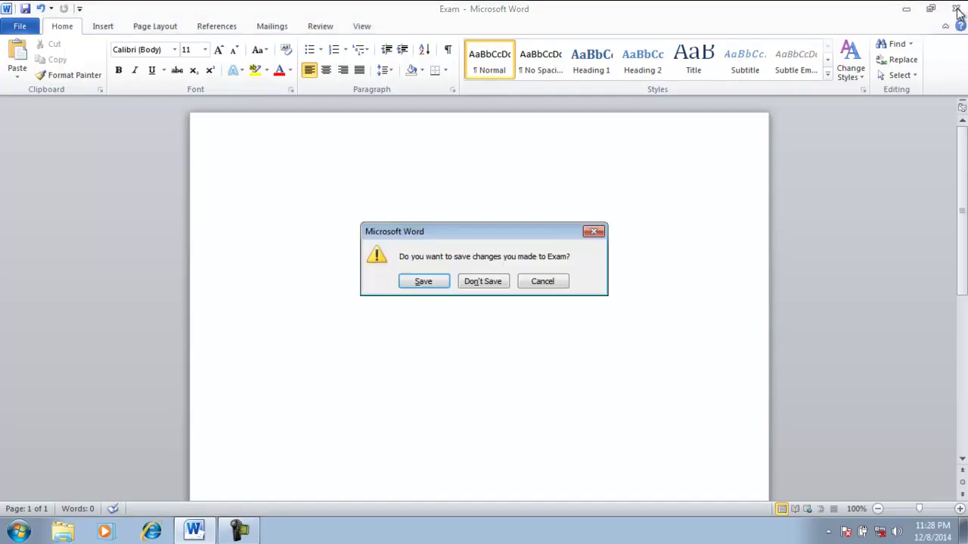
click(433, 286)
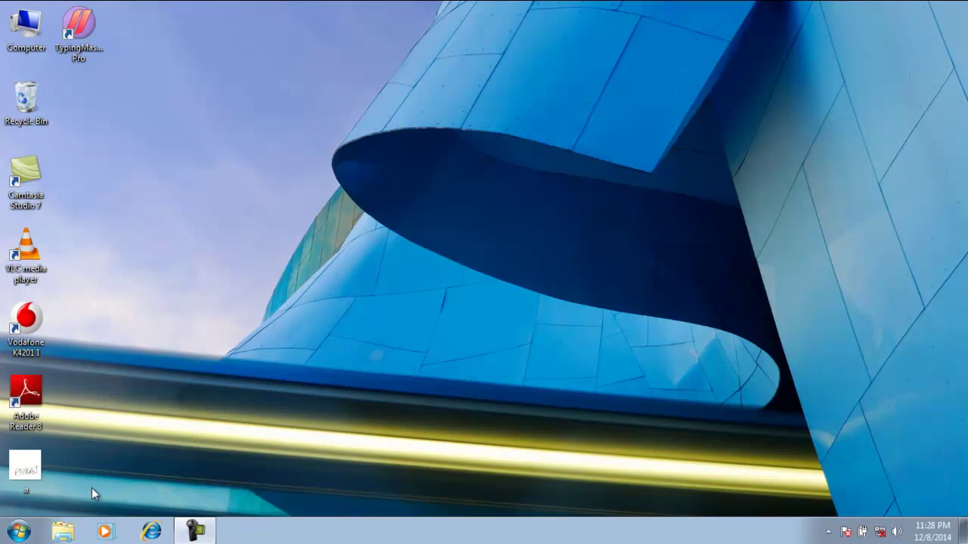
Launch Microsoft Word 2010 from the Start menu's Microsoft Office folder
click(18, 533)
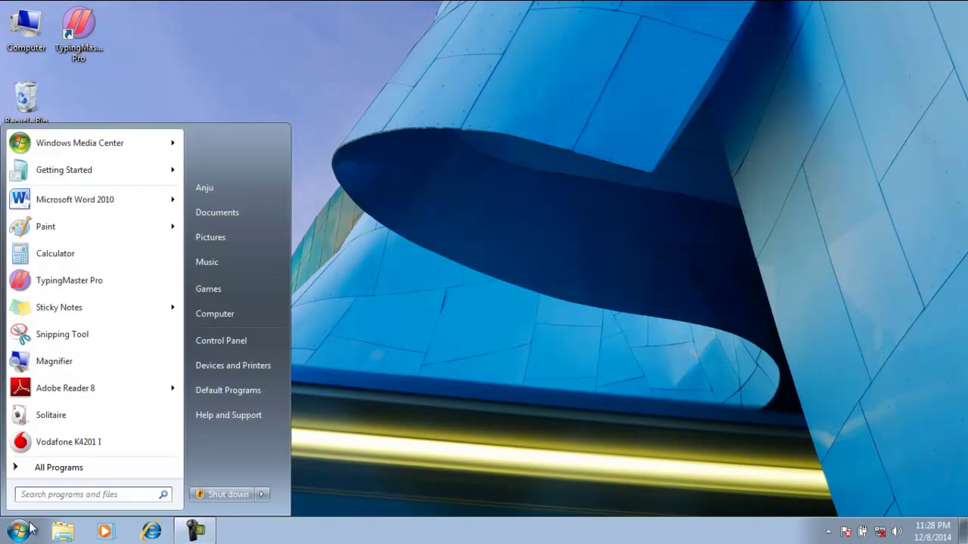
click(61, 468)
click(64, 355)
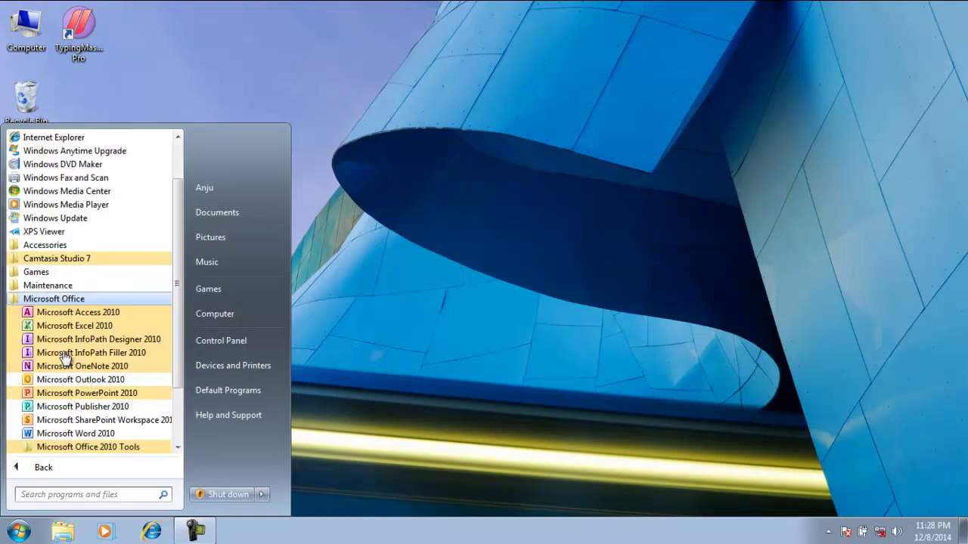
click(68, 434)
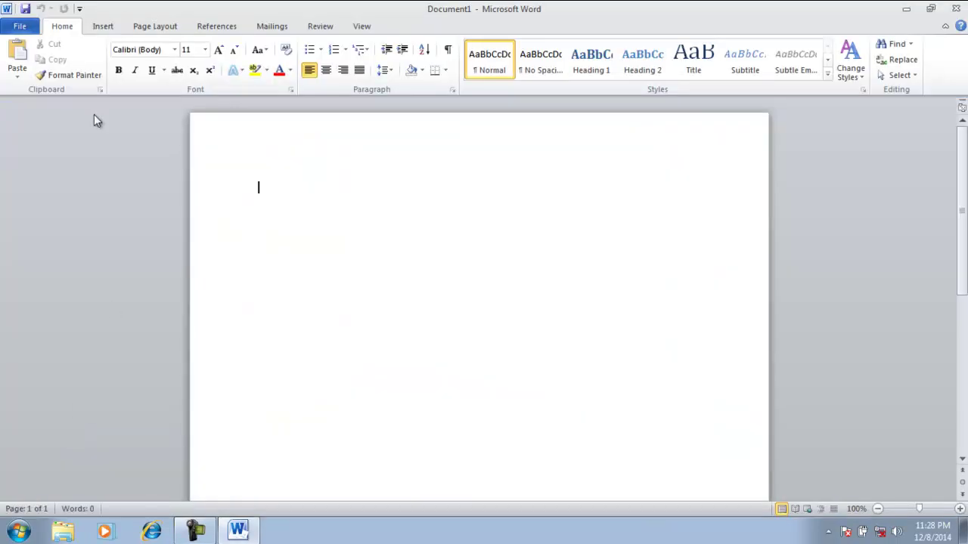
Open Exam.docx from Local Disk (D:) through File > Open
click(22, 27)
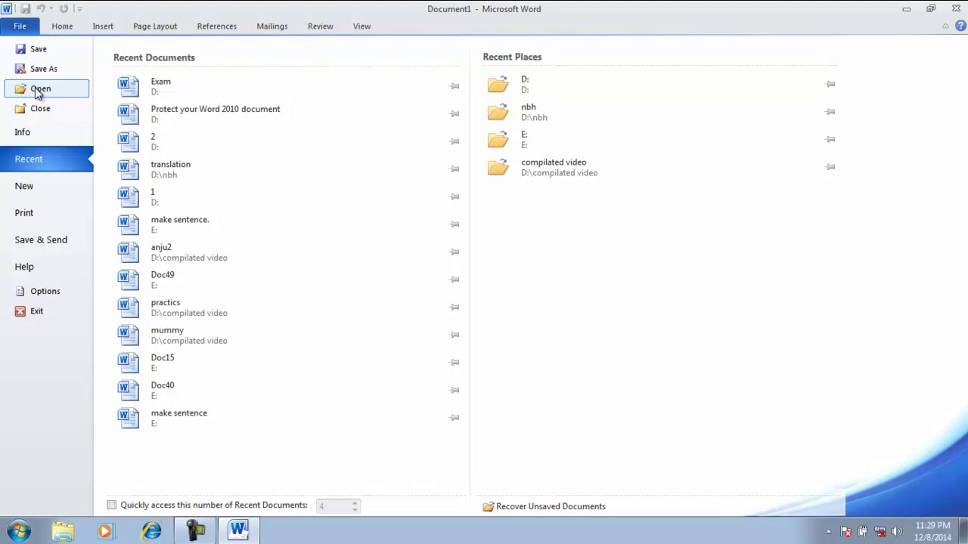
click(38, 90)
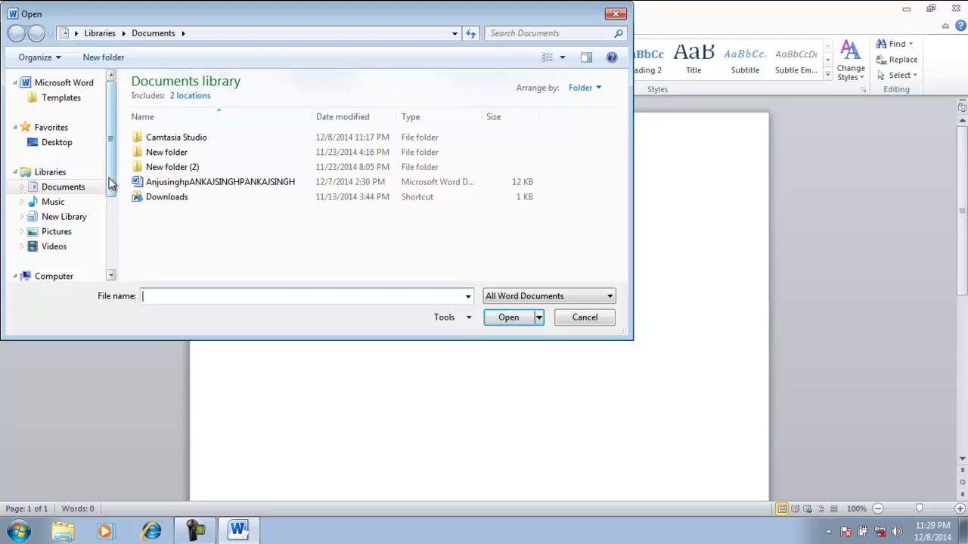
click(111, 276)
click(112, 275)
click(112, 275)
click(112, 276)
click(112, 275)
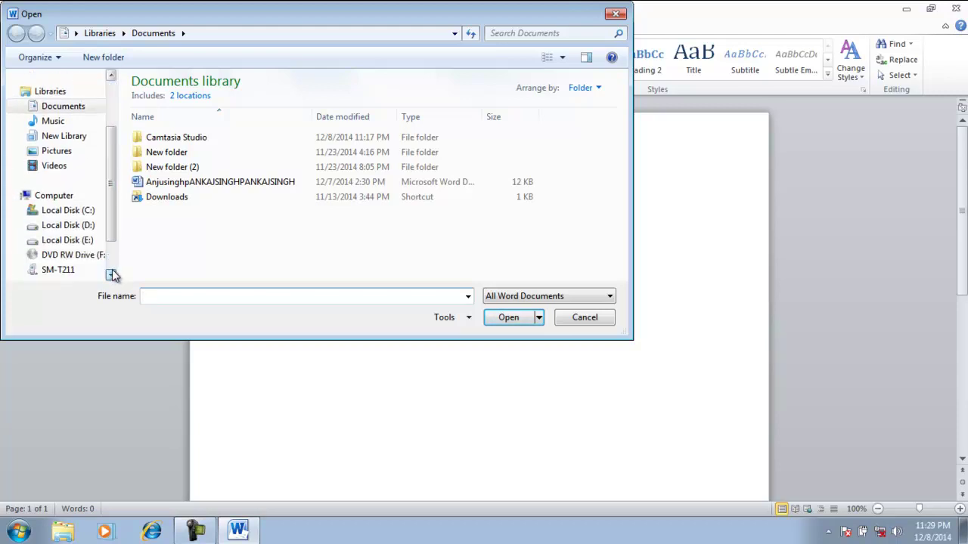
click(75, 230)
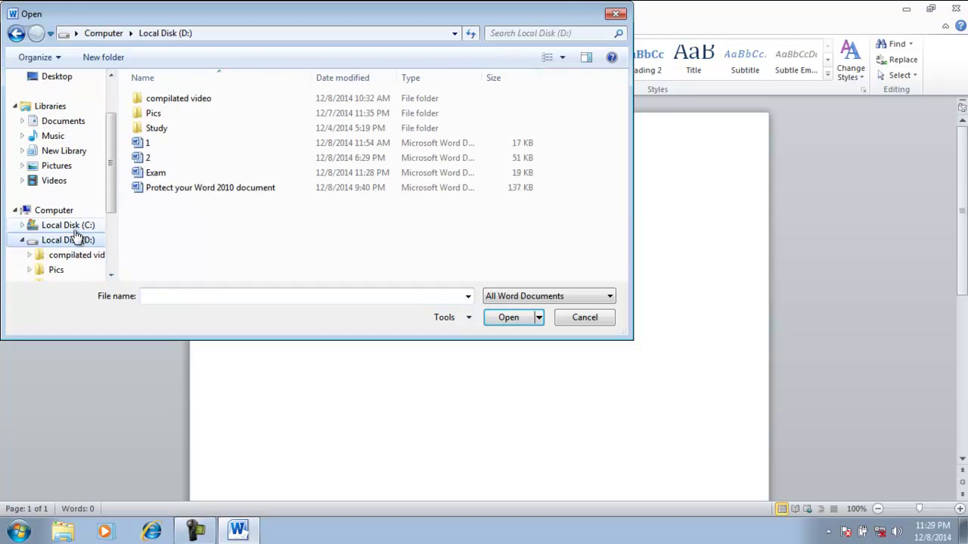
double_click(162, 174)
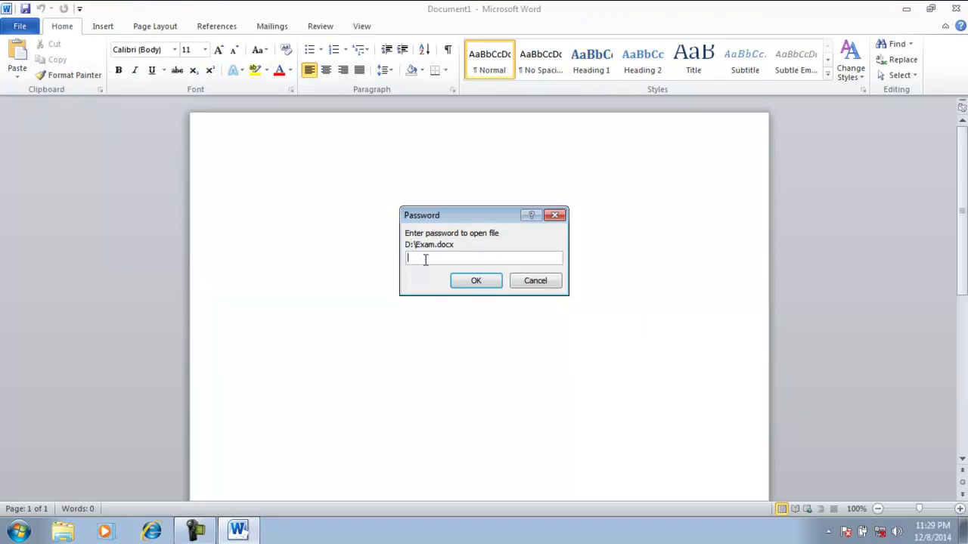
Enter the document password to open Exam
text(••••)
click(477, 286)
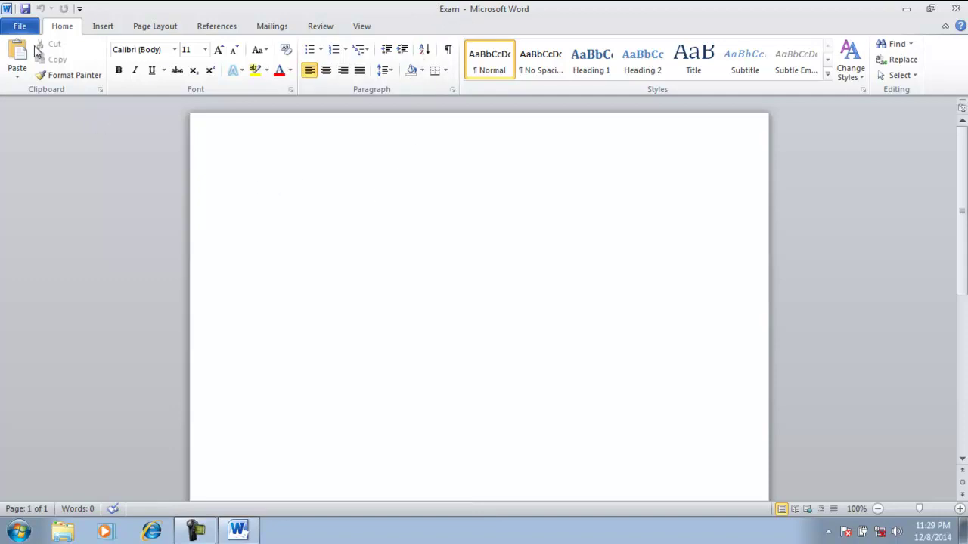
Clear Exam's open password under Protect Document > Encrypt with Password so no password is needed
click(20, 28)
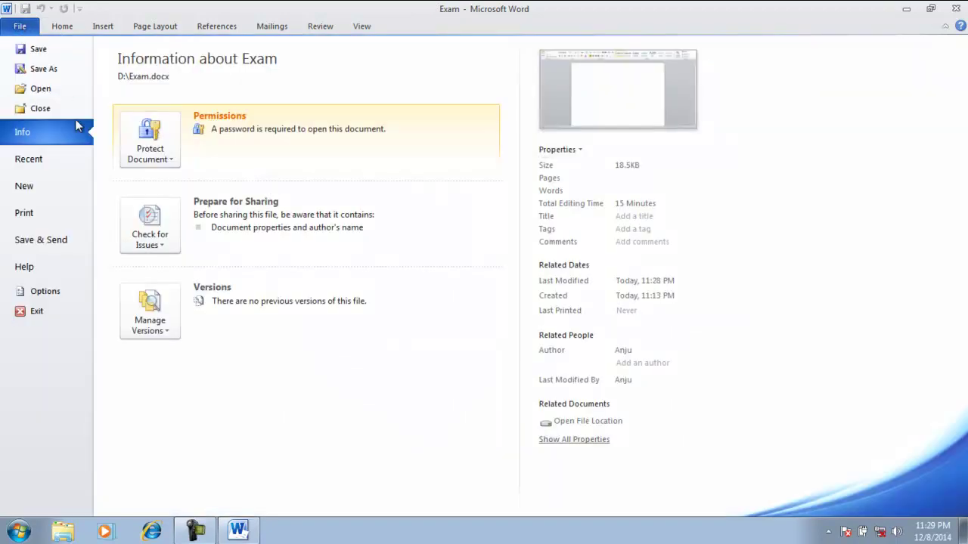
click(170, 160)
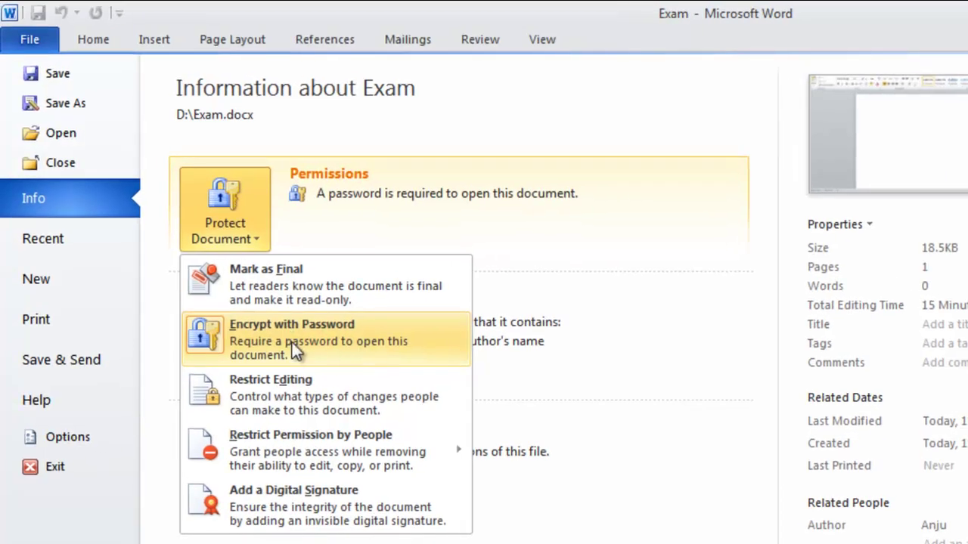
click(292, 343)
text(1234)
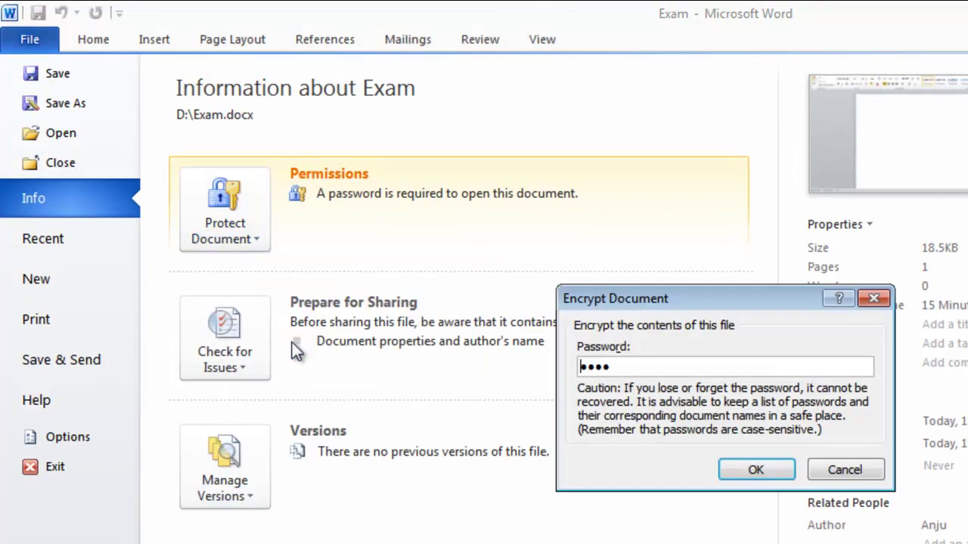
click(627, 367)
key(BackSpace)
key(BackSpace)
key(BackSpace)
key(BackSpace)
click(751, 475)
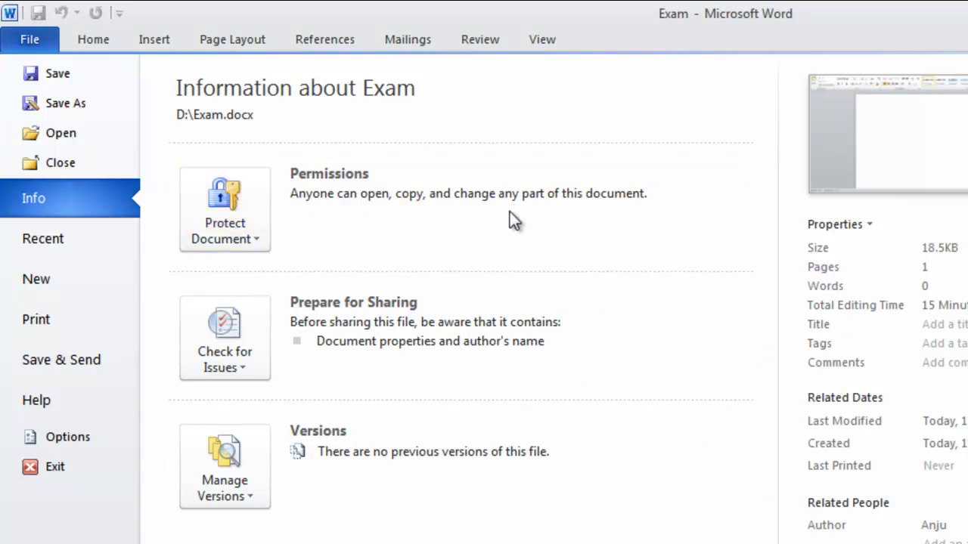
click(262, 249)
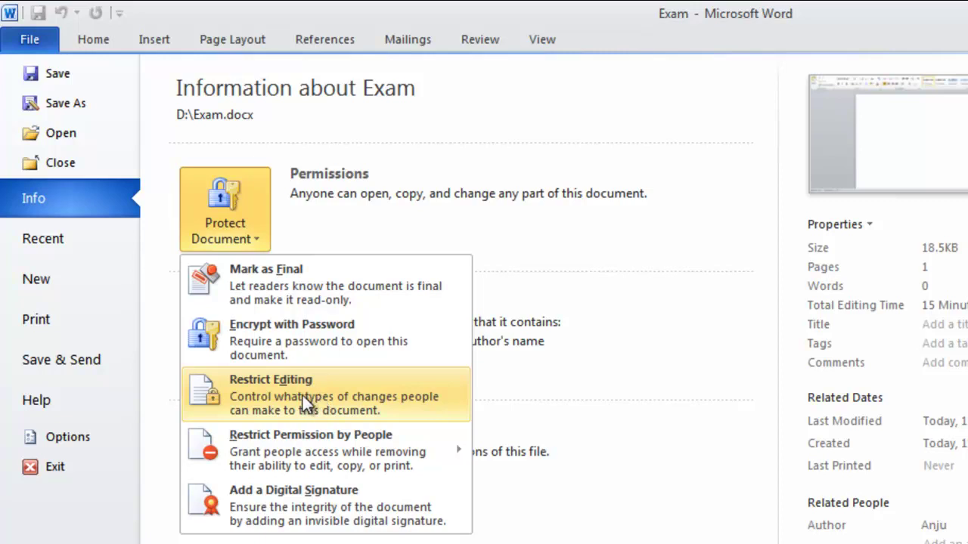
Choose Restrict Editing to open the Restrict Formatting and Editing pane beside Exam
click(302, 396)
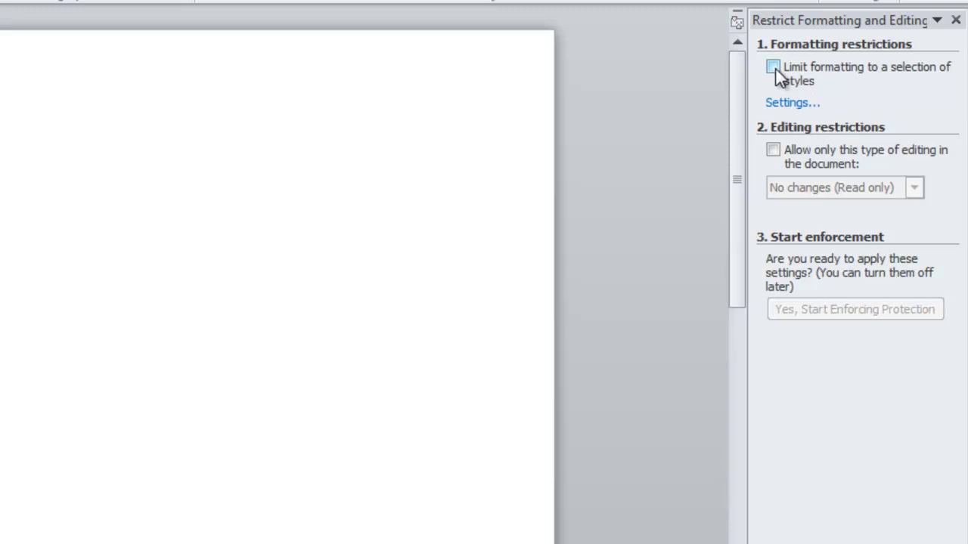
Limit formatting to a selection of styles, accept the style settings, and remove disallowed formatting
click(773, 68)
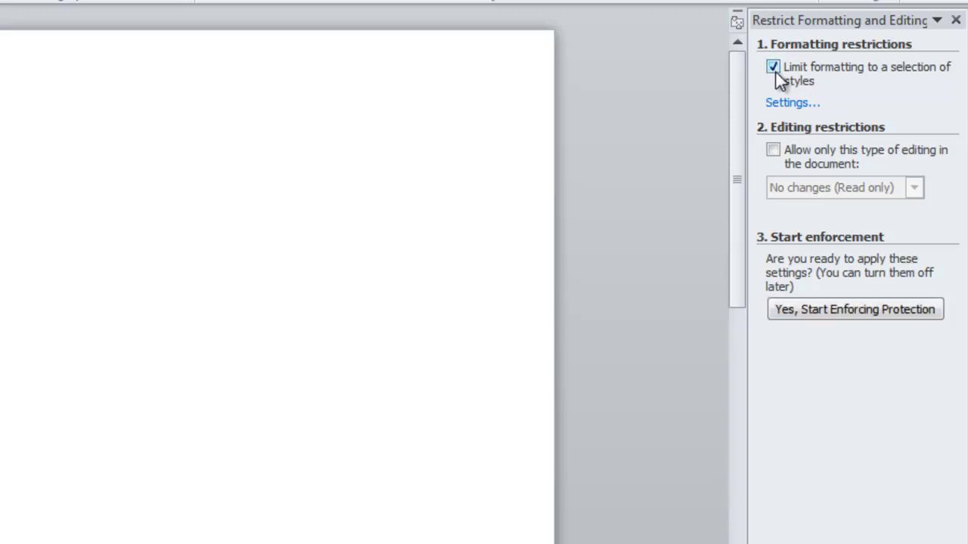
click(782, 106)
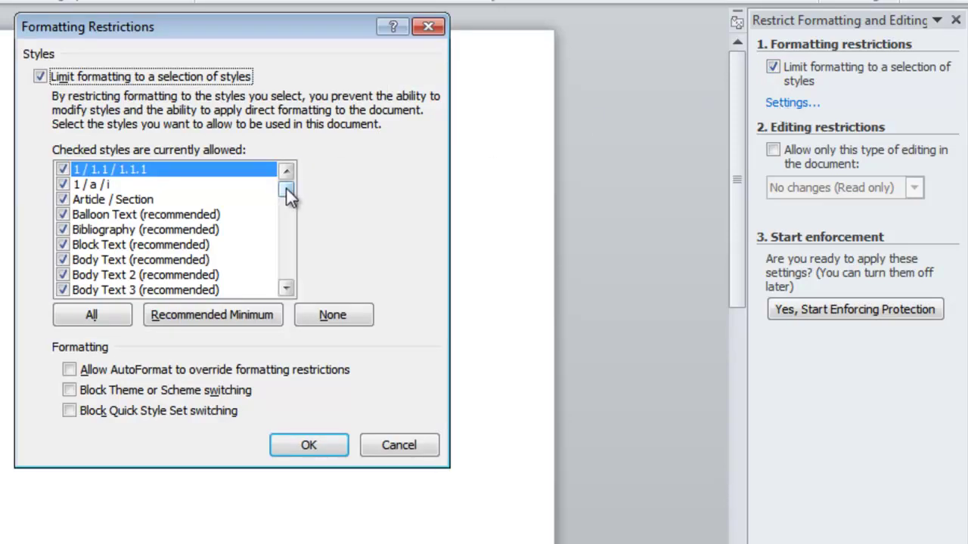
drag(286, 187, 288, 261)
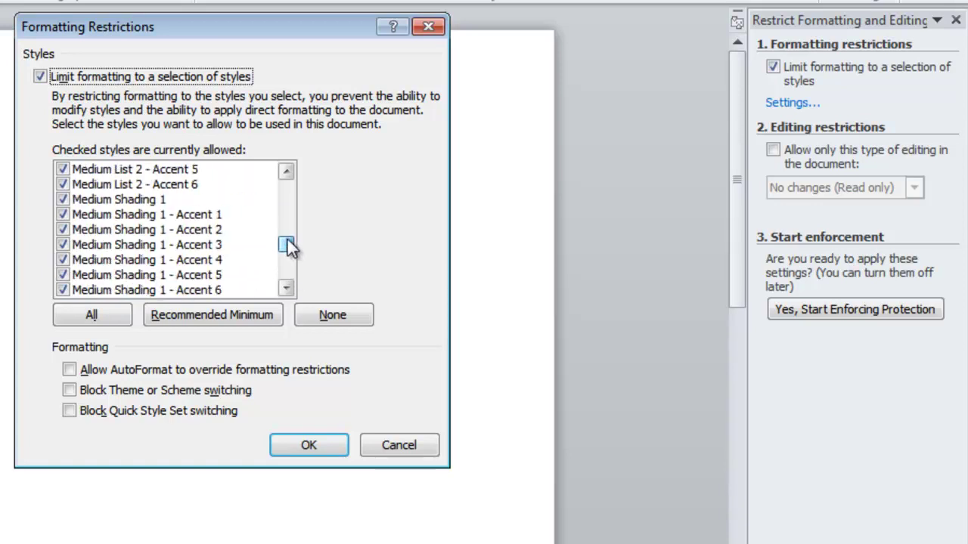
drag(286, 240, 285, 189)
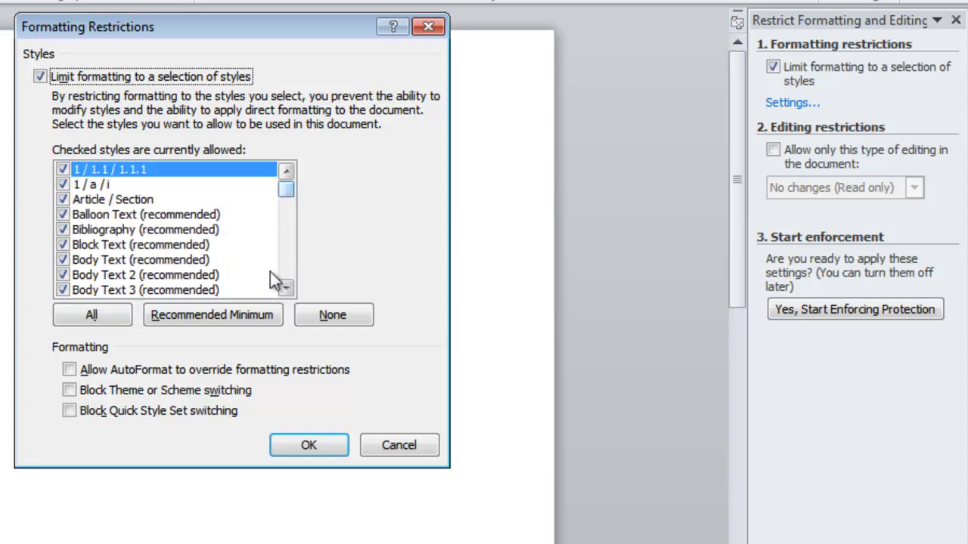
click(310, 446)
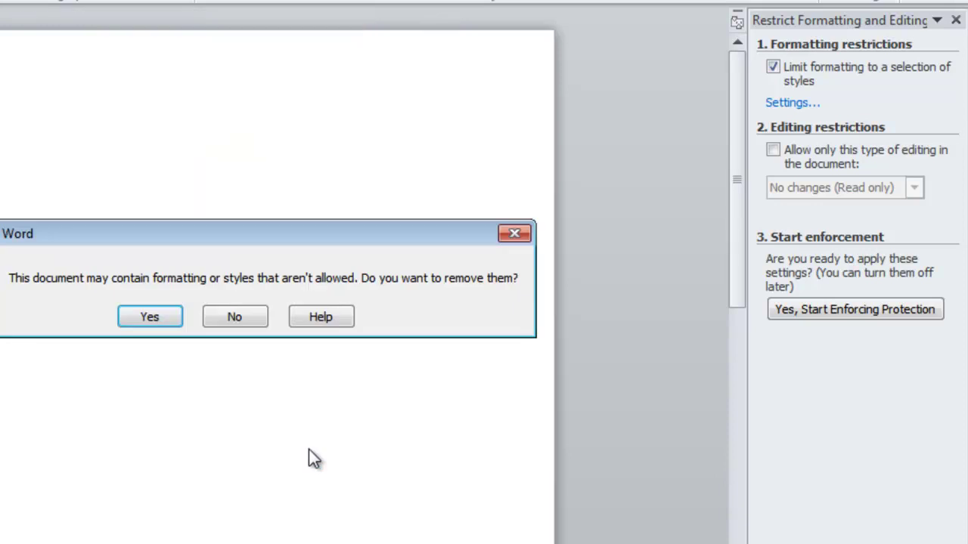
click(149, 322)
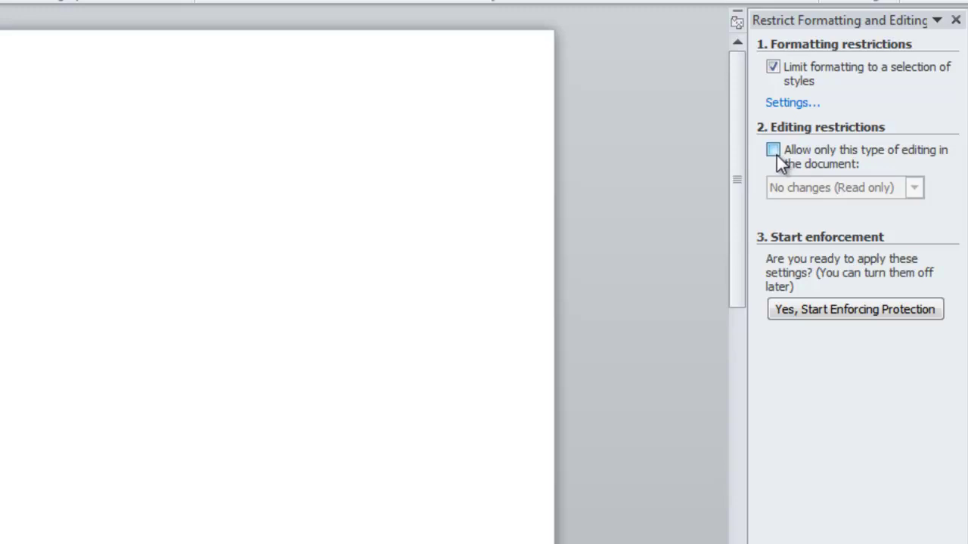
Allow only No changes (Read only) editing, leaving Everyone unchecked as an exception
click(773, 151)
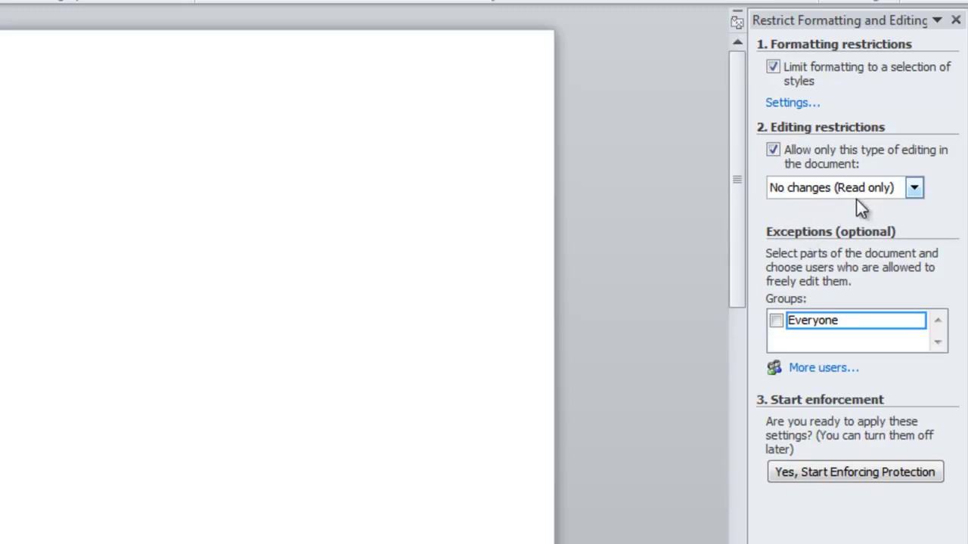
click(914, 188)
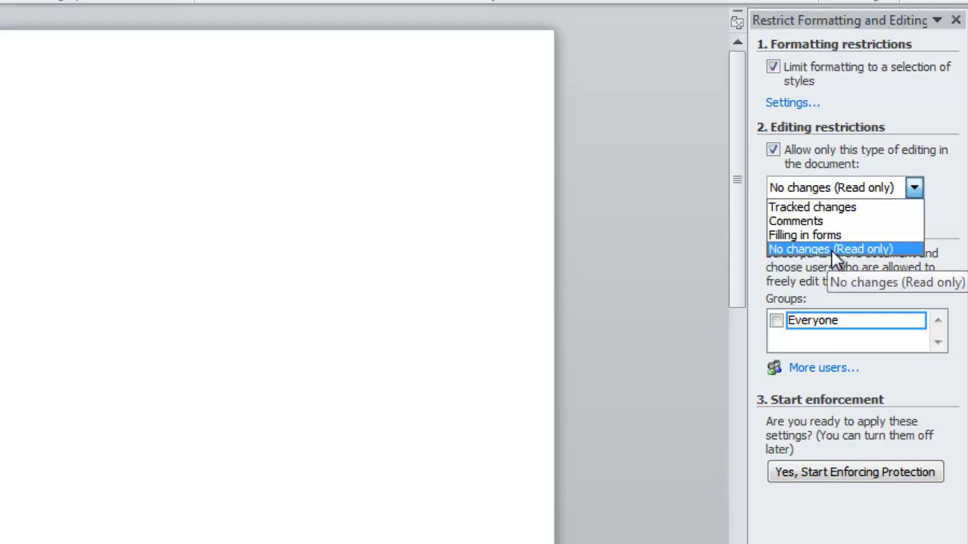
click(831, 249)
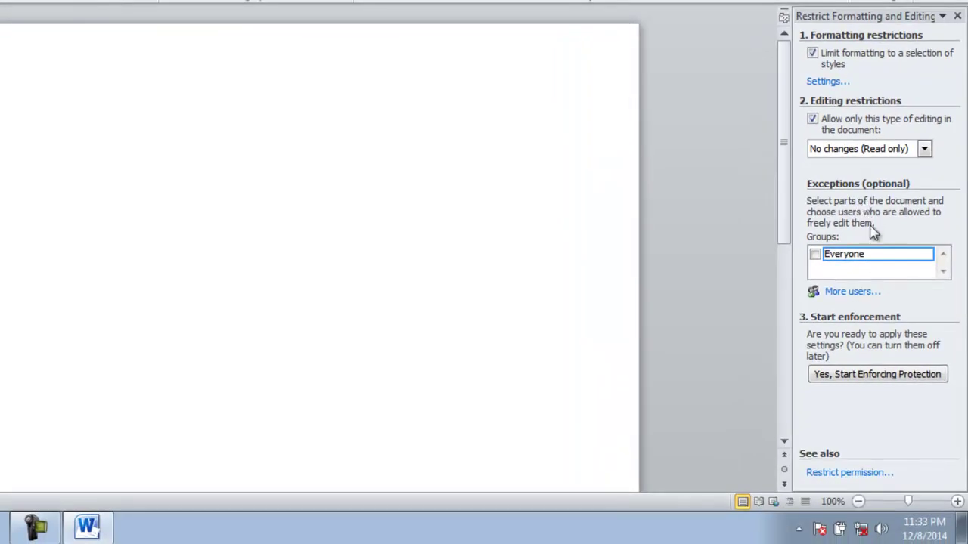
click(869, 252)
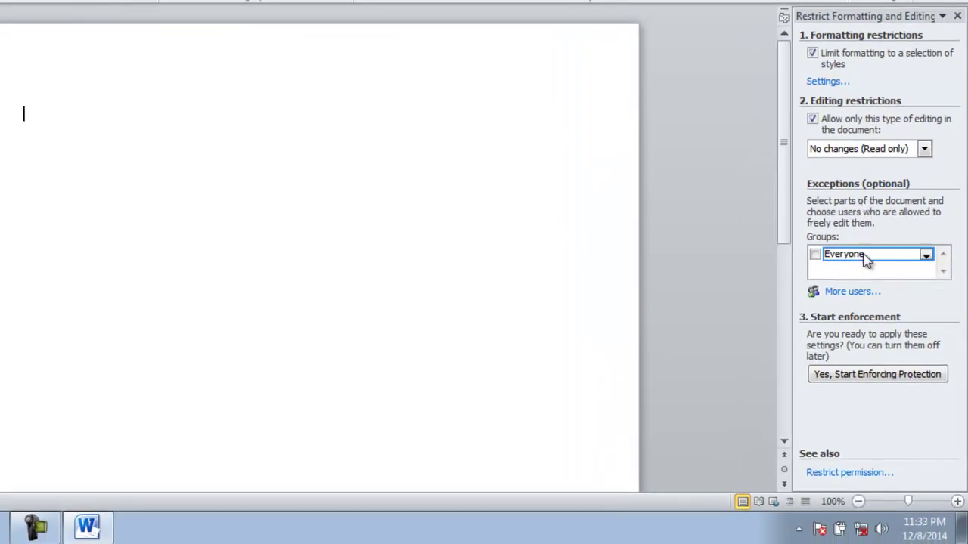
click(815, 254)
Start Restrict permission and continue with the listed Windows Live ID account
click(843, 475)
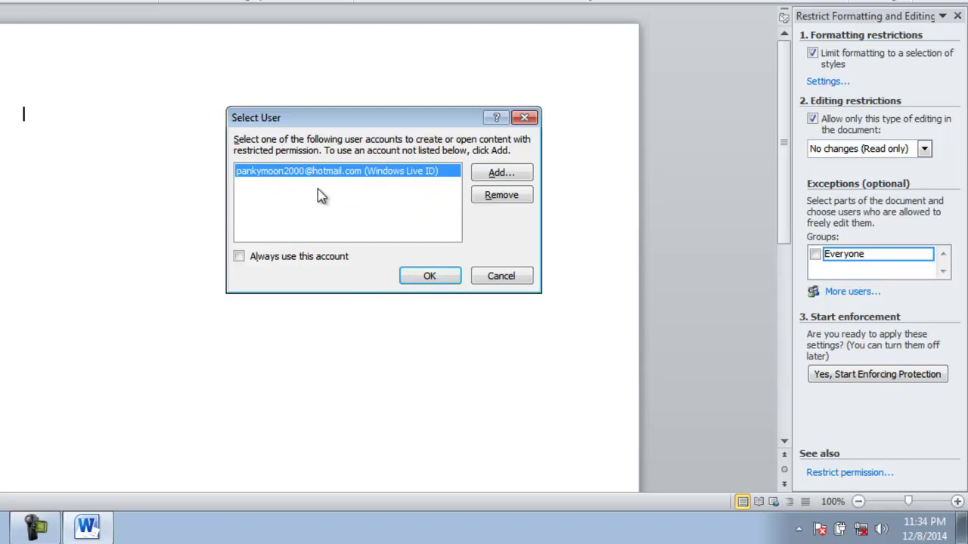
click(428, 285)
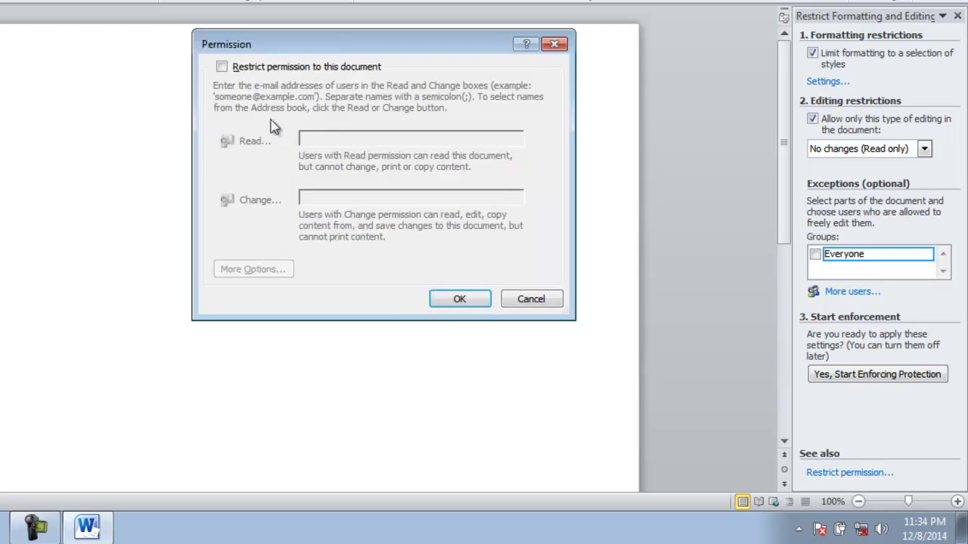
Turn on permission restriction for Exam and expand More Options, keeping the owner at Full Control
click(221, 67)
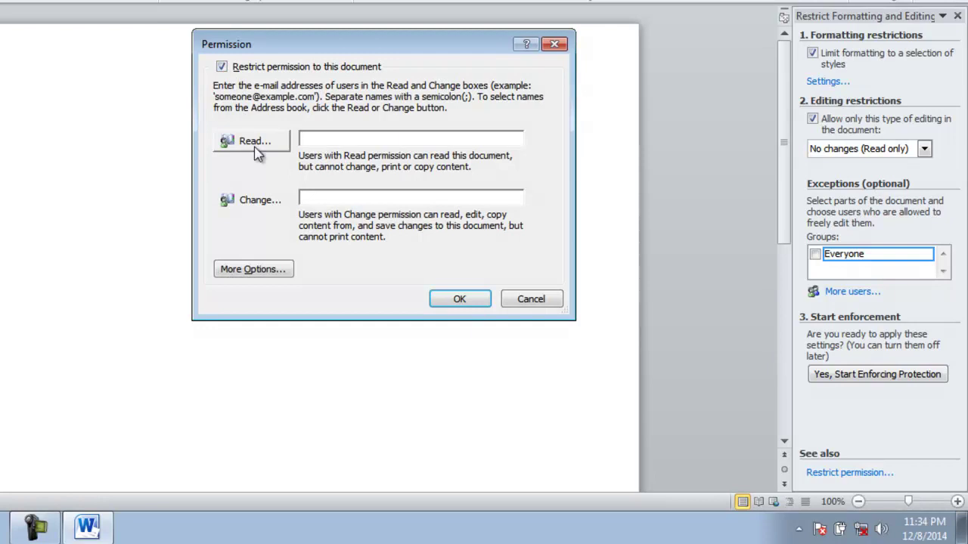
click(271, 270)
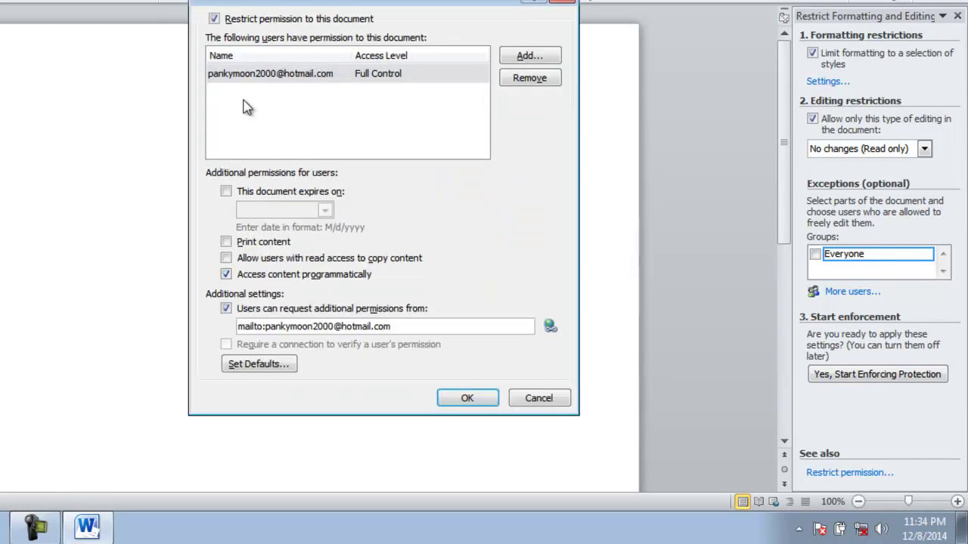
click(367, 72)
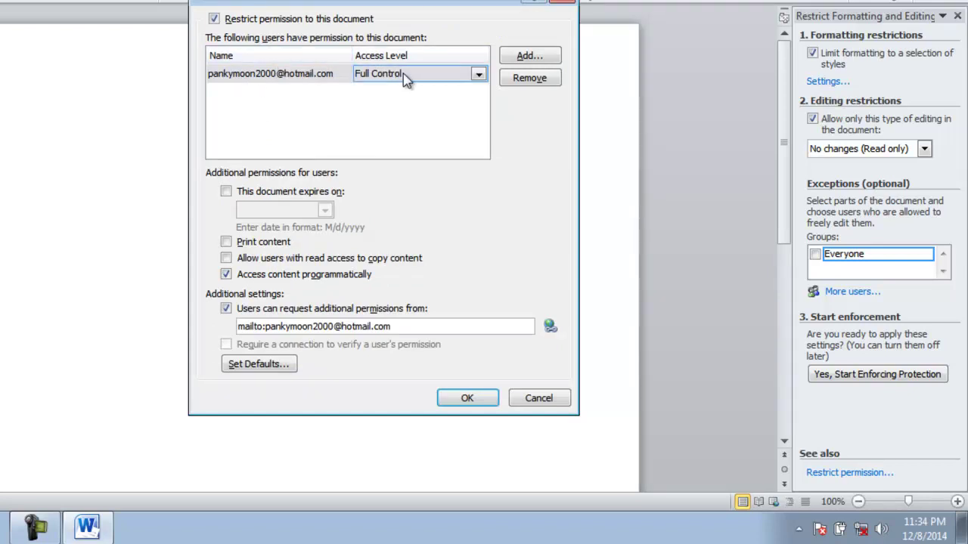
click(478, 76)
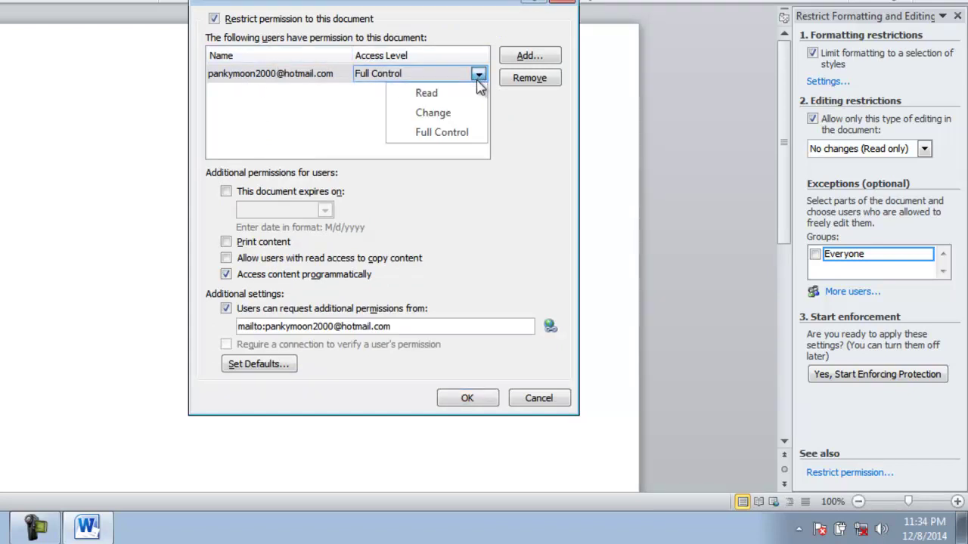
click(451, 133)
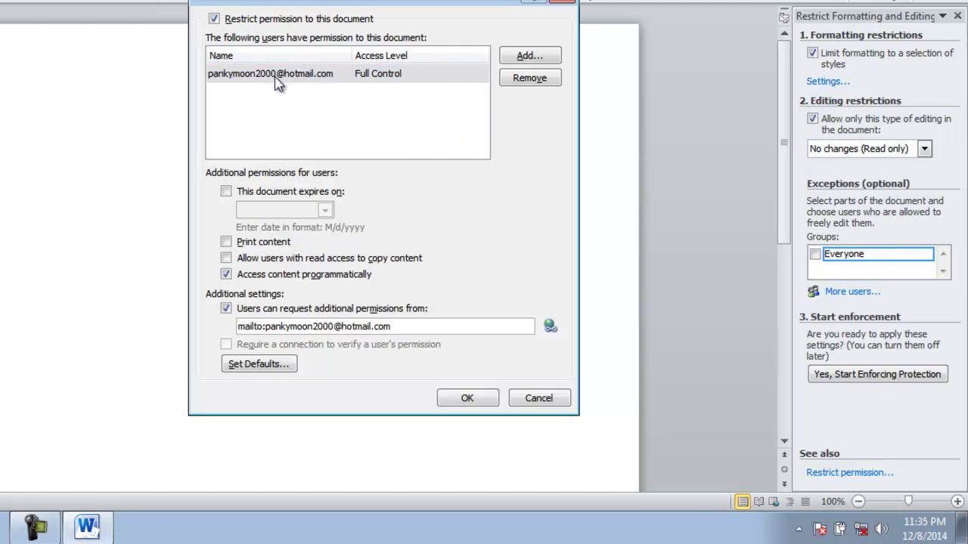
Try giving the owner Read access, dismiss the warning, and leave Full Control
click(367, 79)
mouse_move(469, 72)
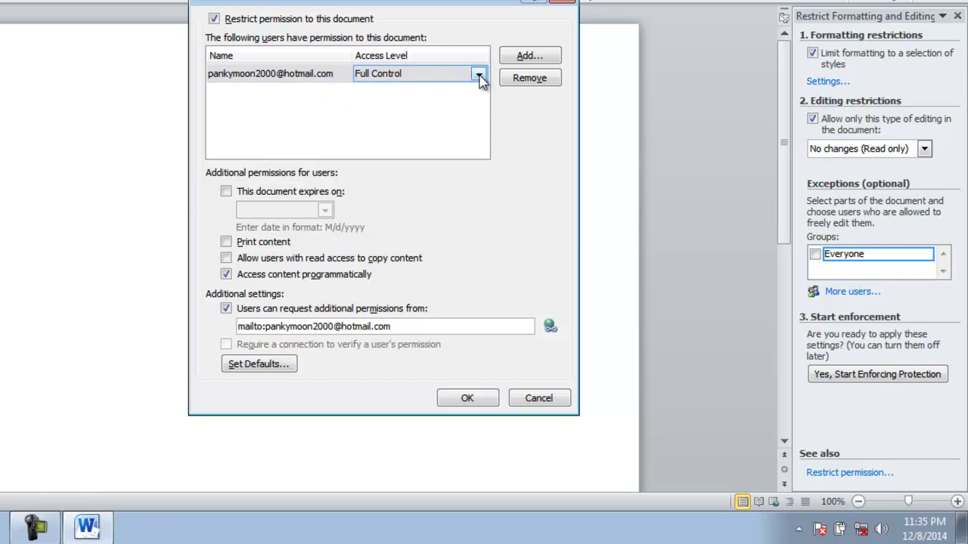
click(478, 75)
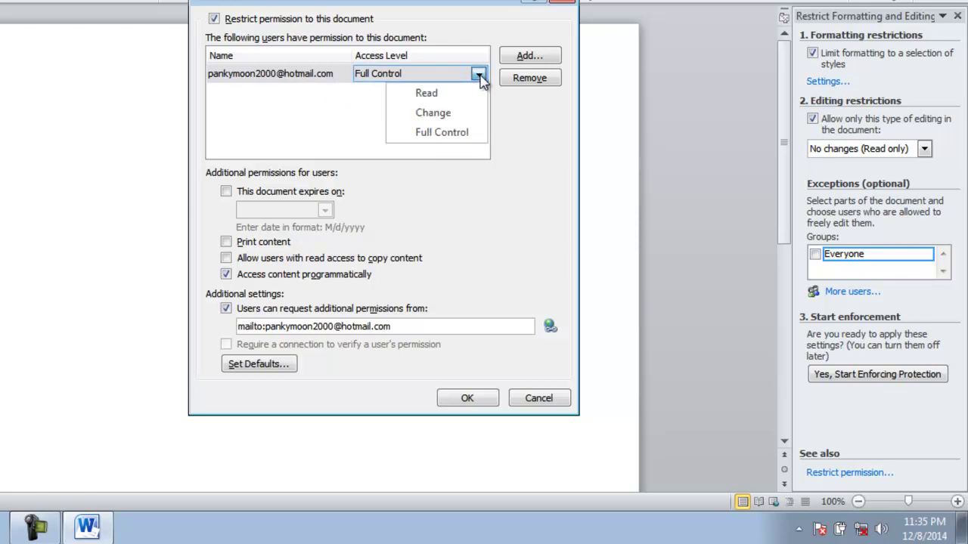
click(449, 94)
click(387, 244)
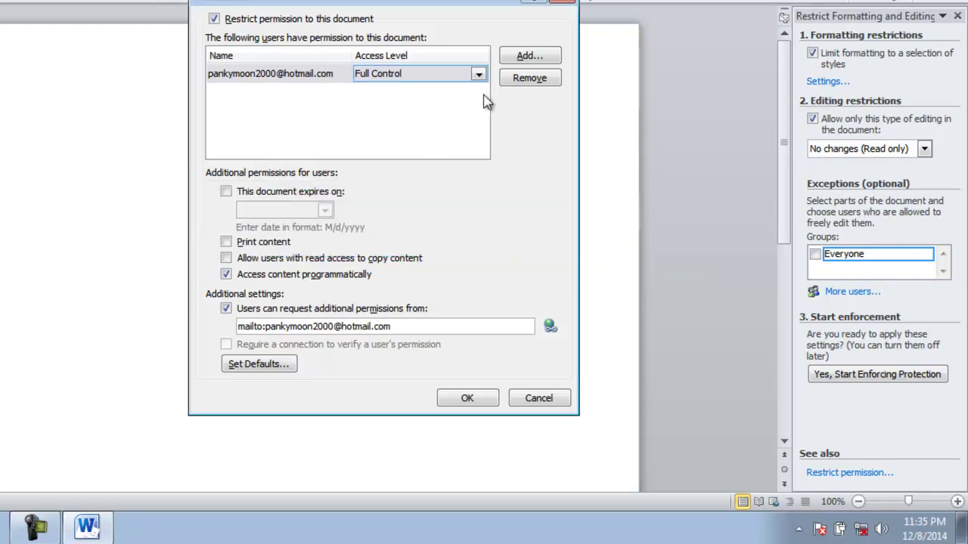
click(469, 115)
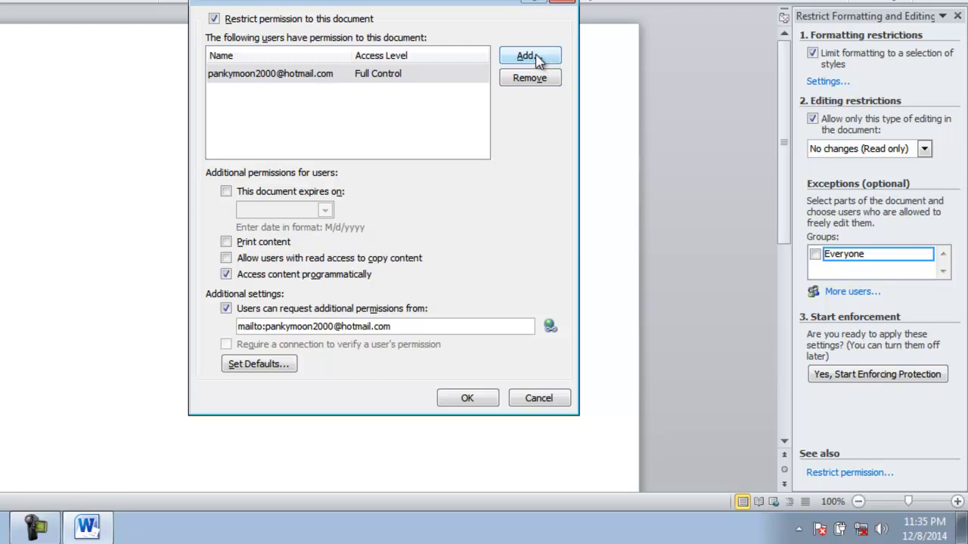
Add a second user by e-mail address with Read access to Exam
click(475, 77)
click(449, 89)
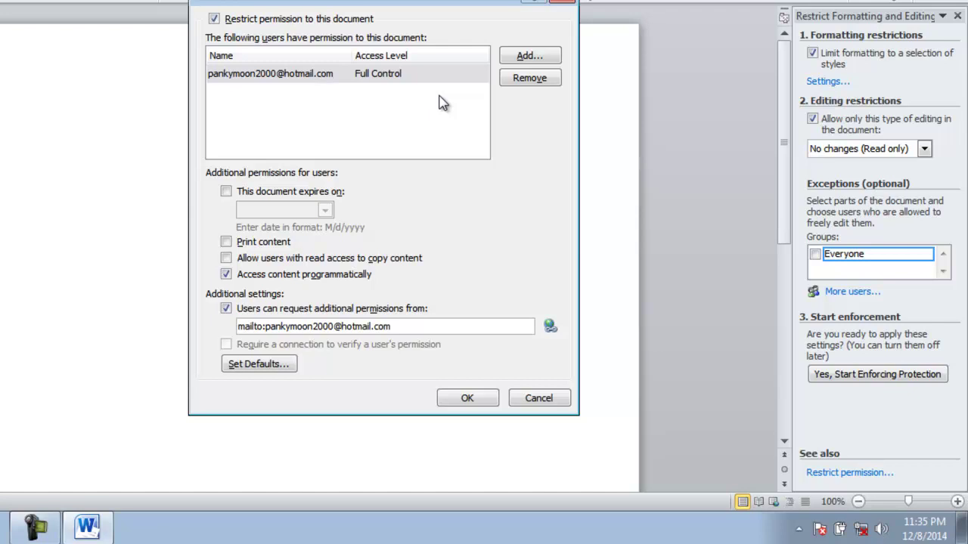
click(533, 58)
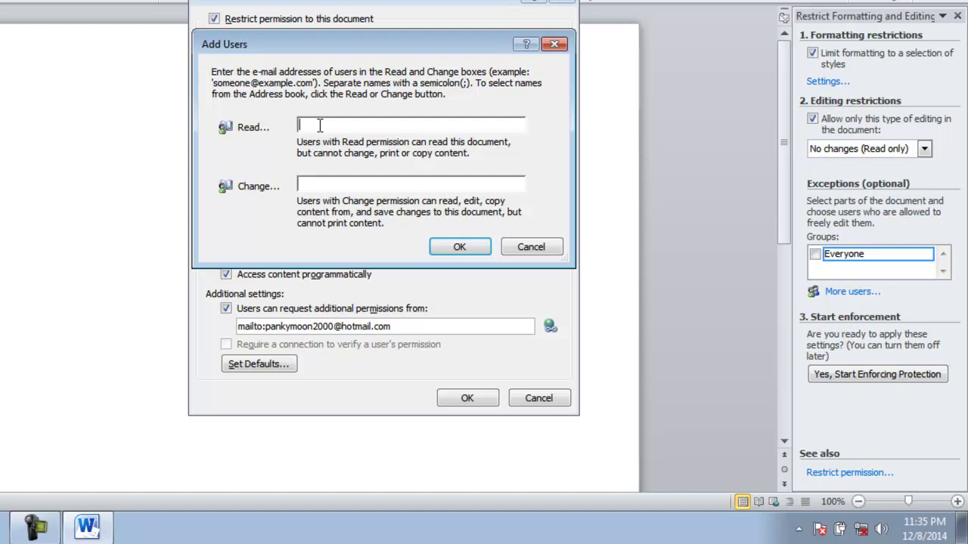
click(460, 248)
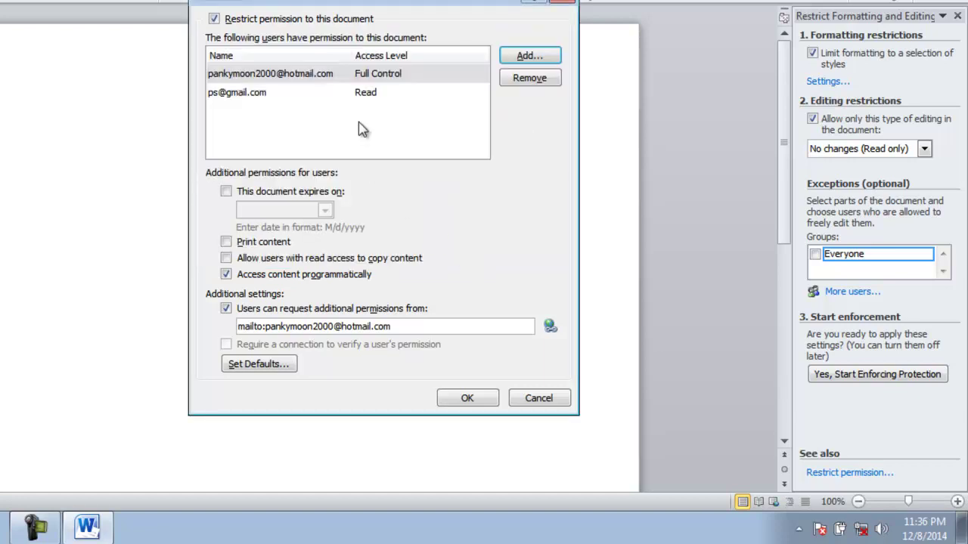
click(239, 101)
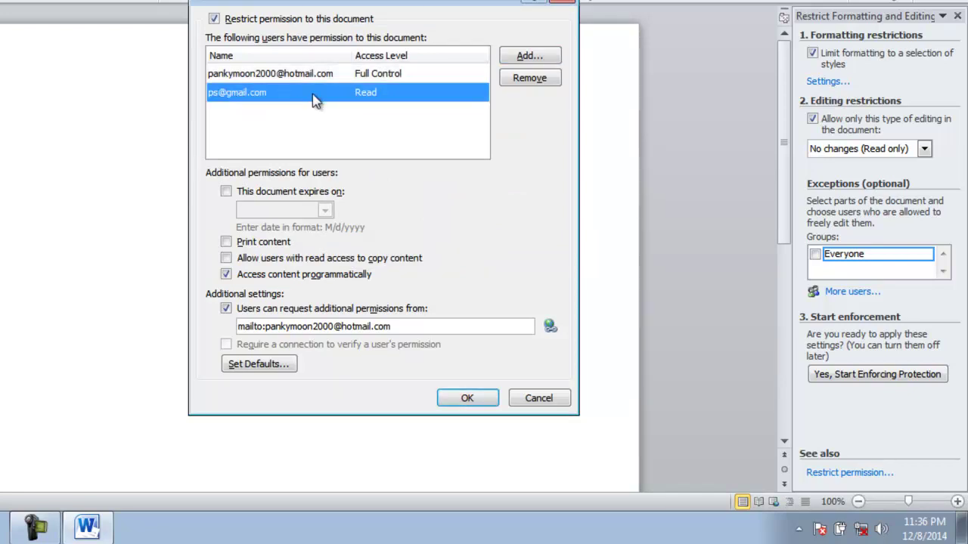
click(379, 99)
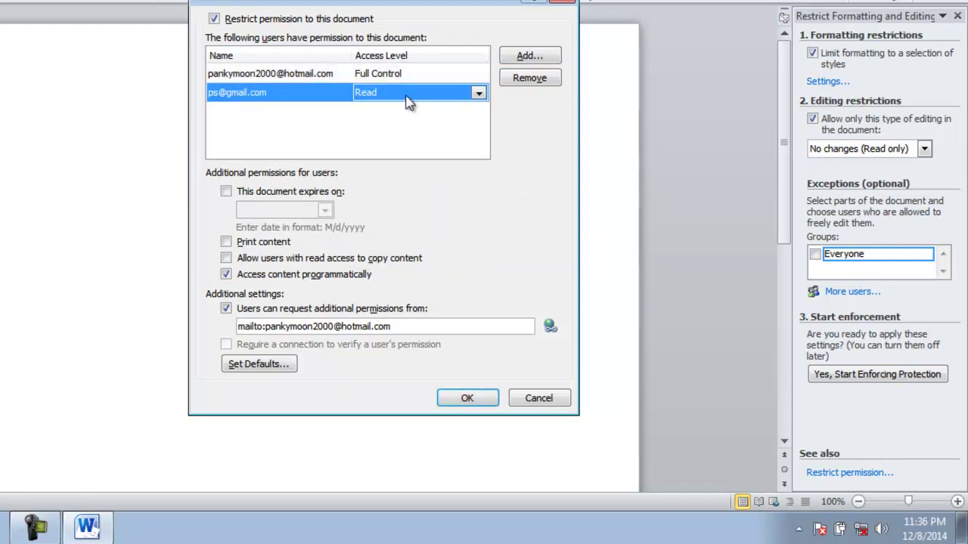
click(478, 94)
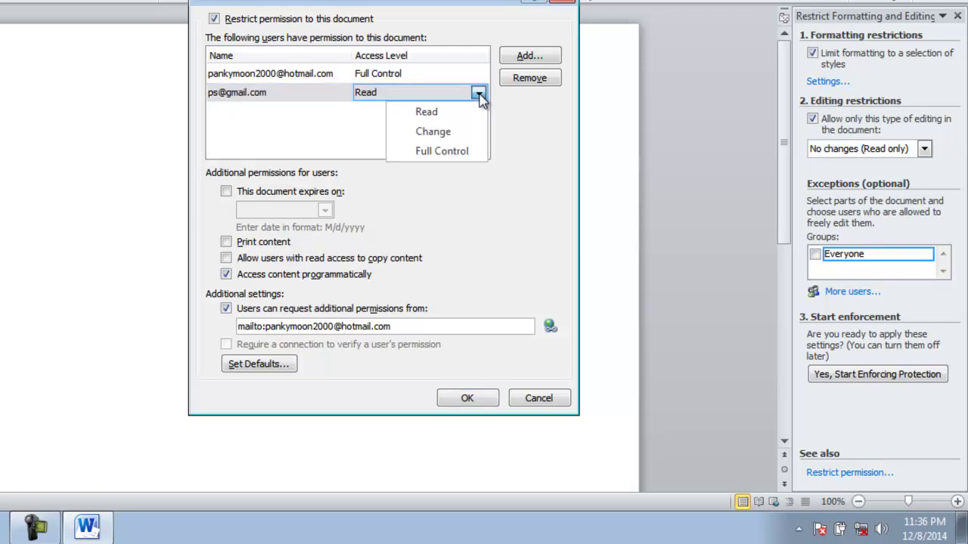
click(443, 114)
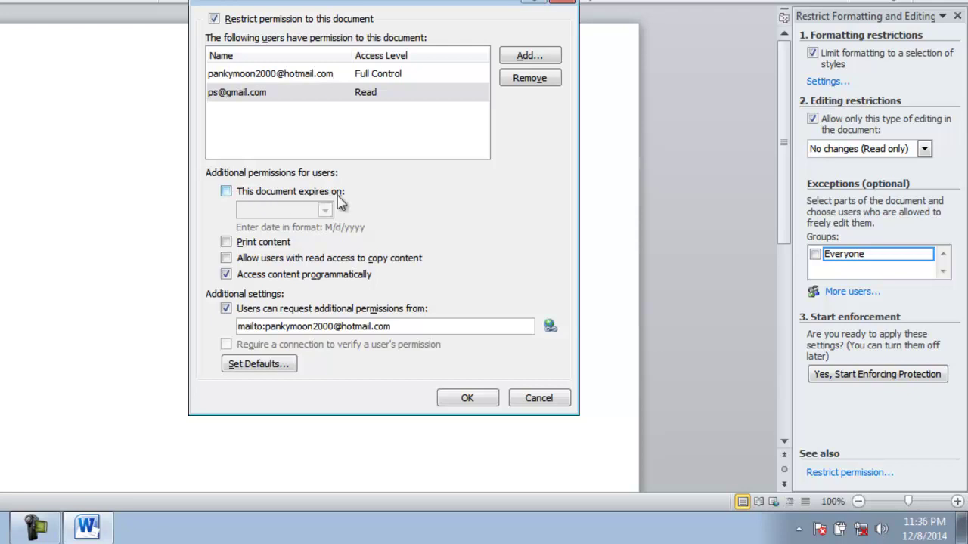
Apply Exam's permissions with no expiry date, limiting access to specified users
click(226, 193)
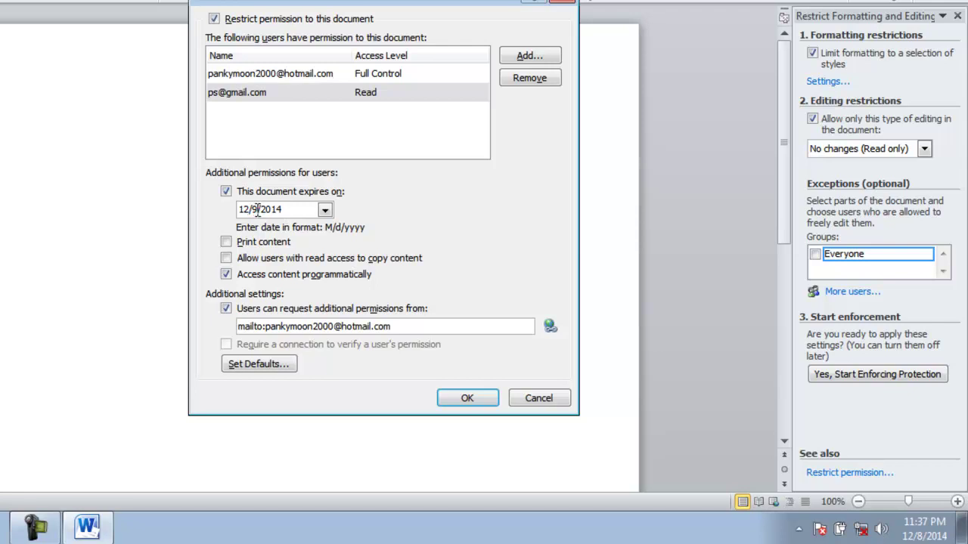
click(257, 209)
click(226, 193)
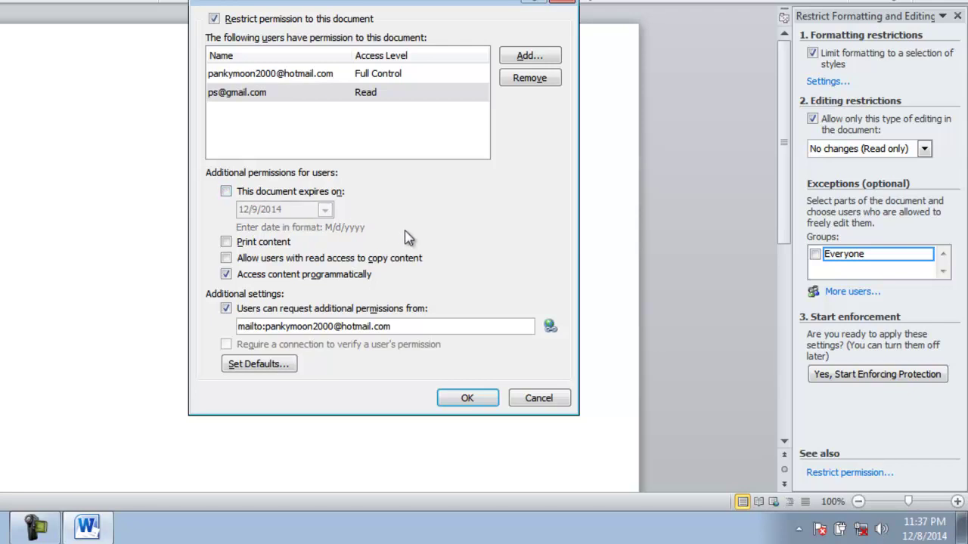
click(466, 400)
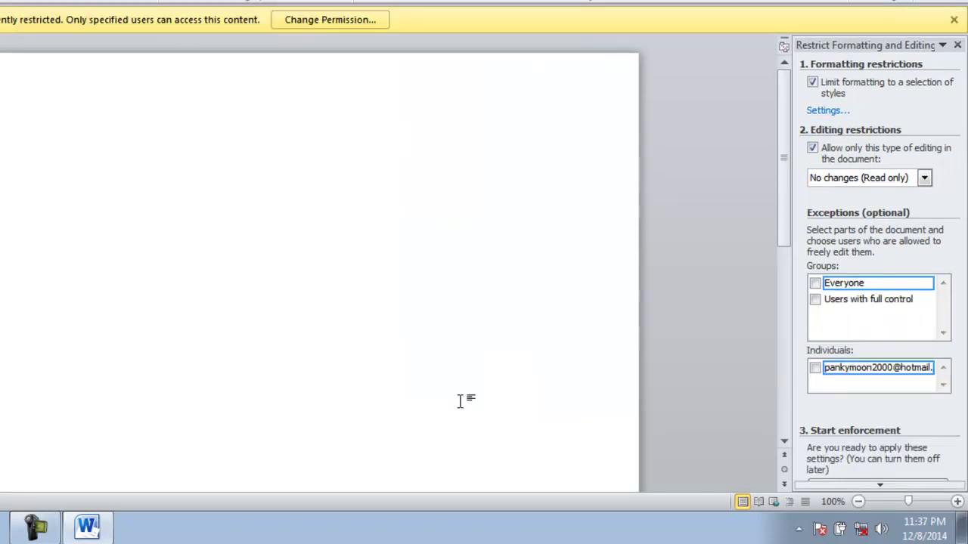
text(df)
click(867, 487)
click(867, 489)
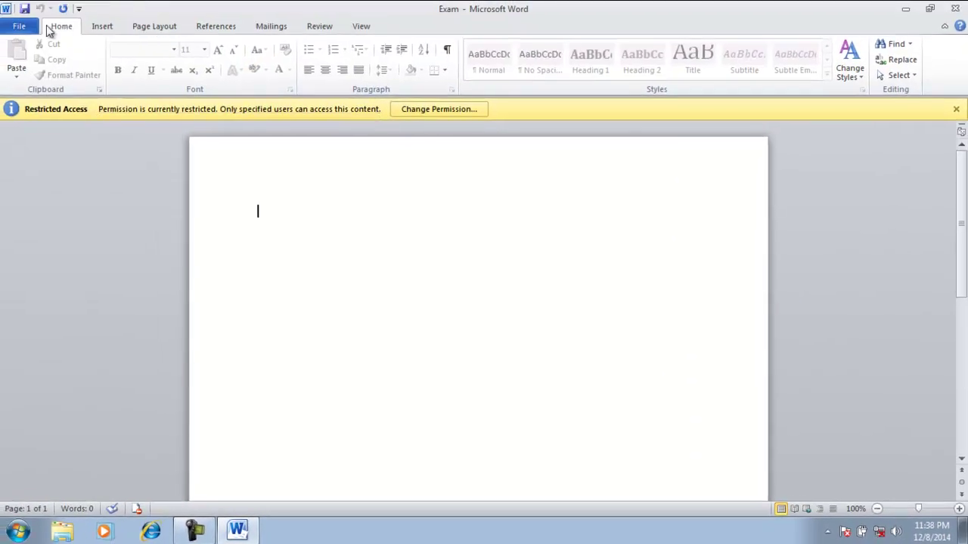
Remove the restriction limiting Exam's access to specified people
click(20, 26)
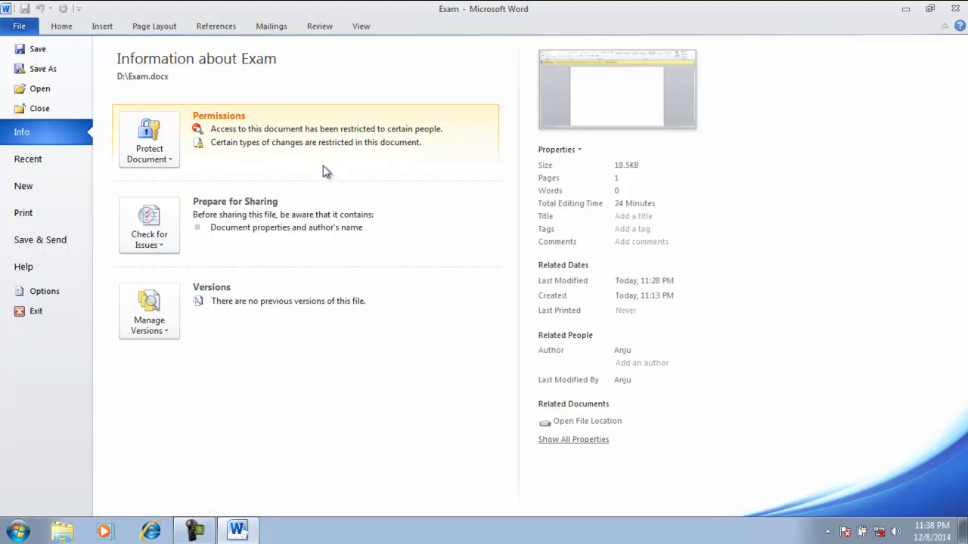
click(171, 159)
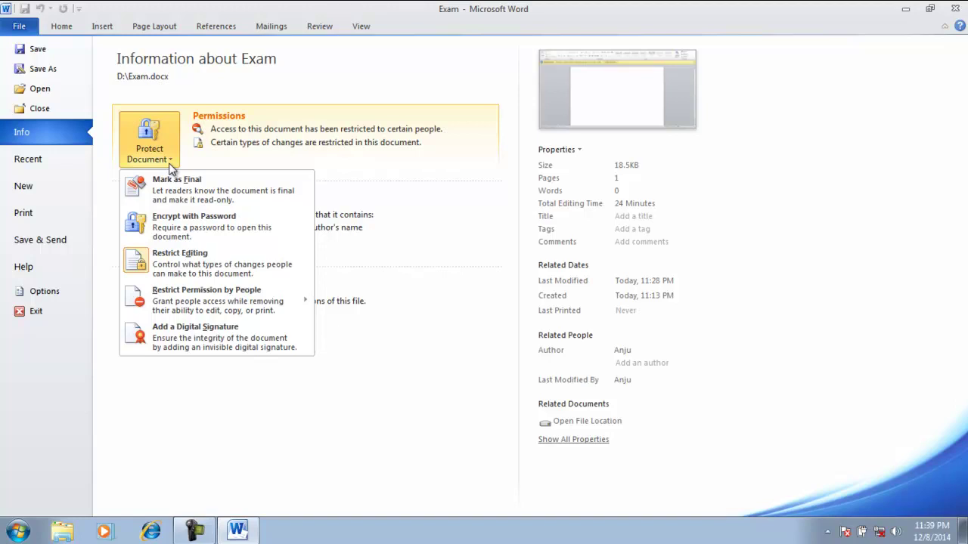
mouse_move(193, 304)
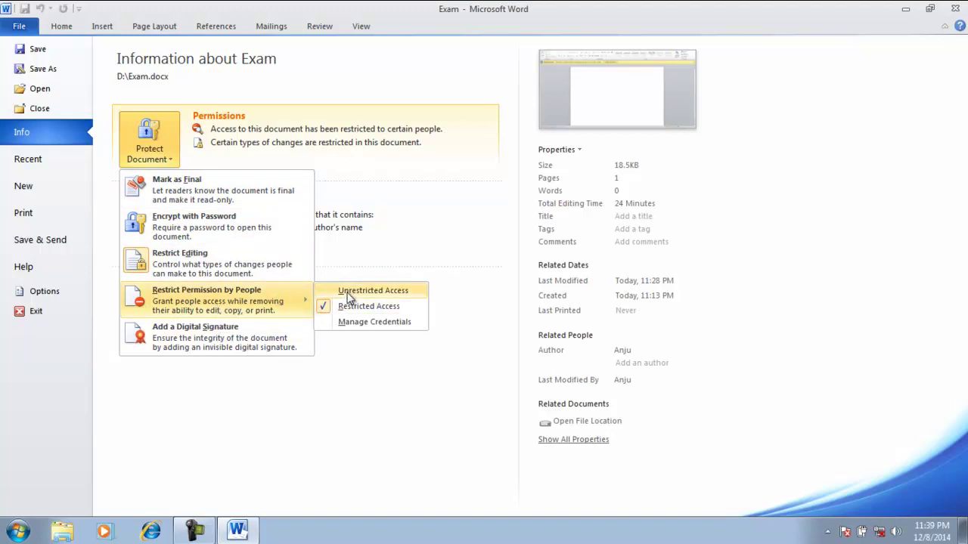
click(349, 292)
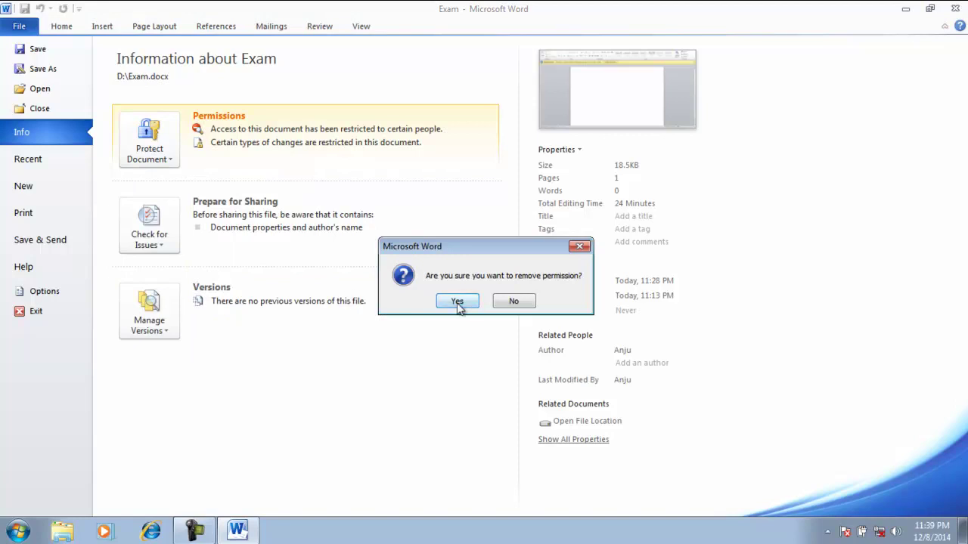
click(459, 303)
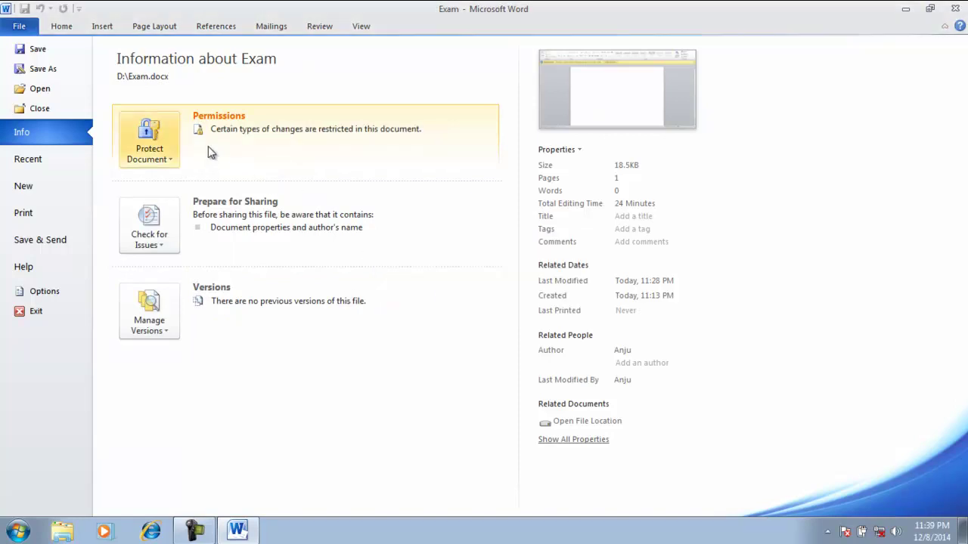
Stop protection and clear both the read-only and formatting restrictions
click(171, 161)
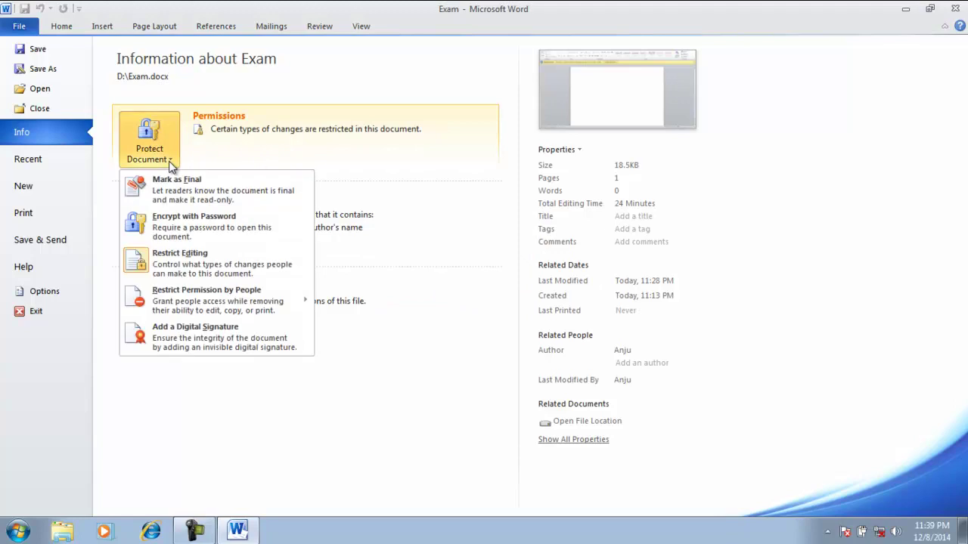
click(192, 273)
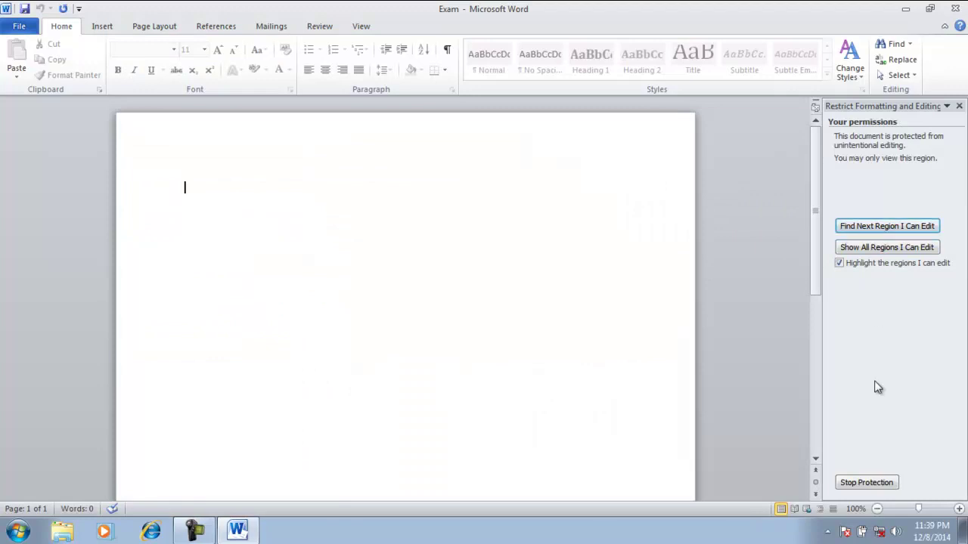
click(876, 485)
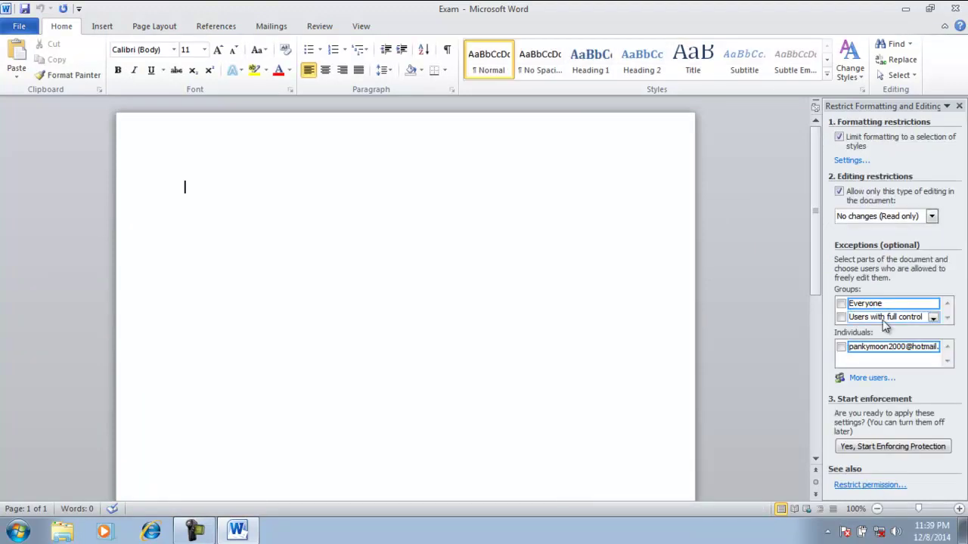
click(841, 192)
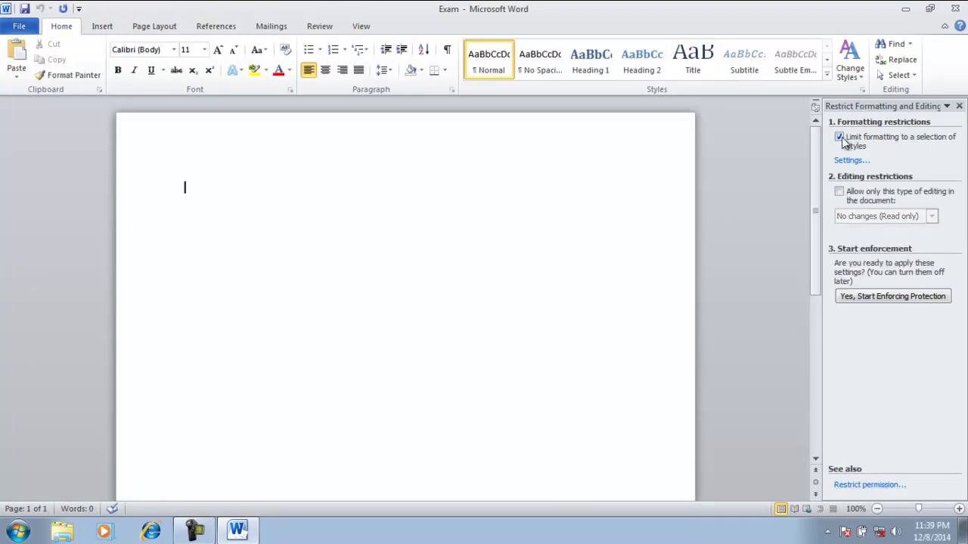
click(840, 138)
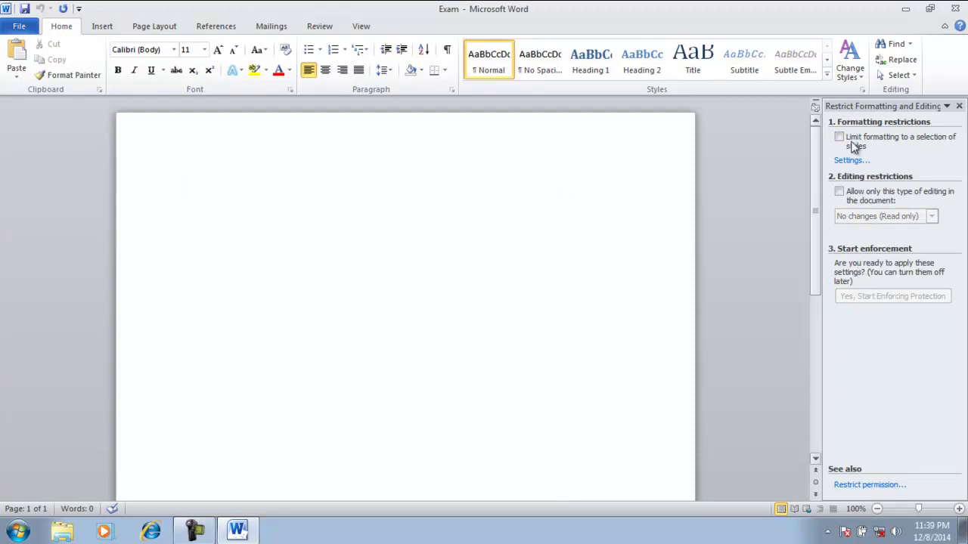
click(959, 105)
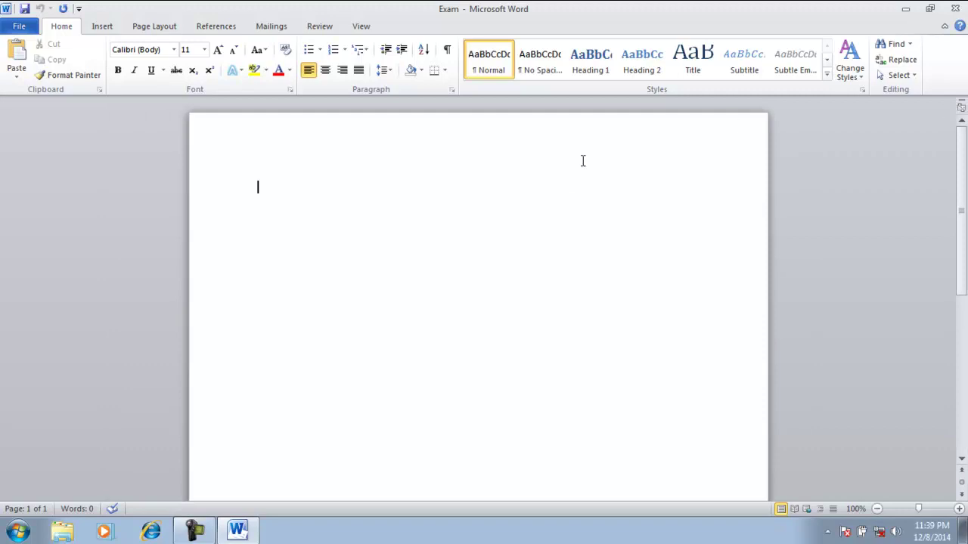
Add a digital signature to Exam with the purpose 'review'
click(19, 27)
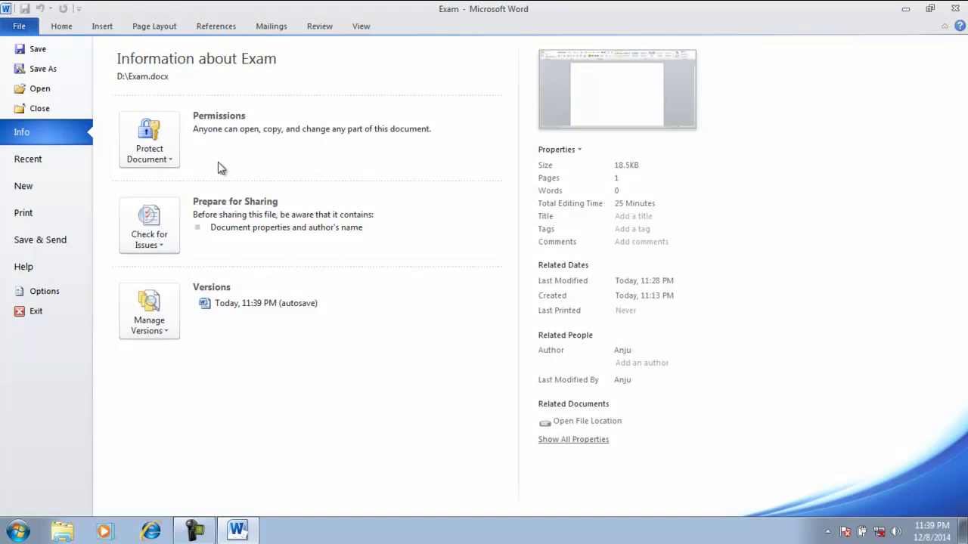
click(170, 162)
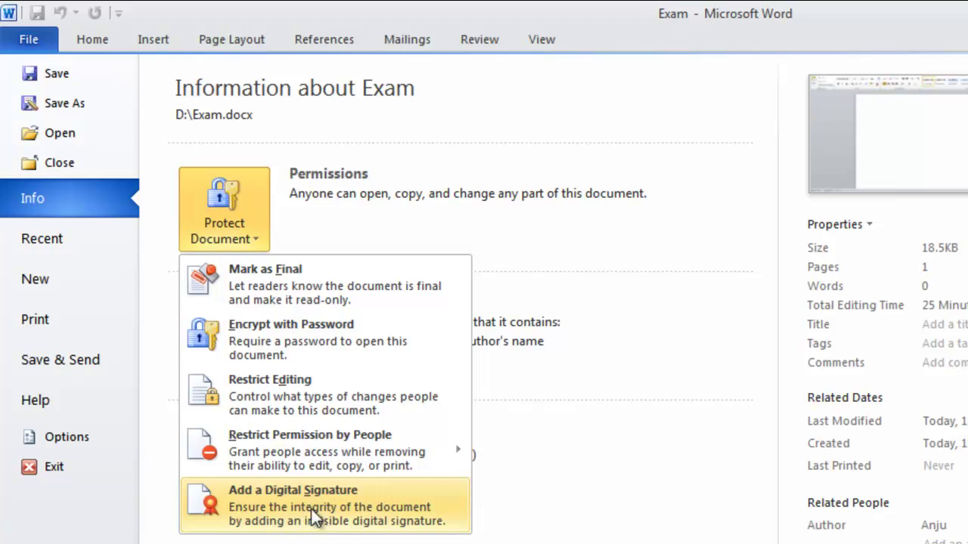
click(316, 518)
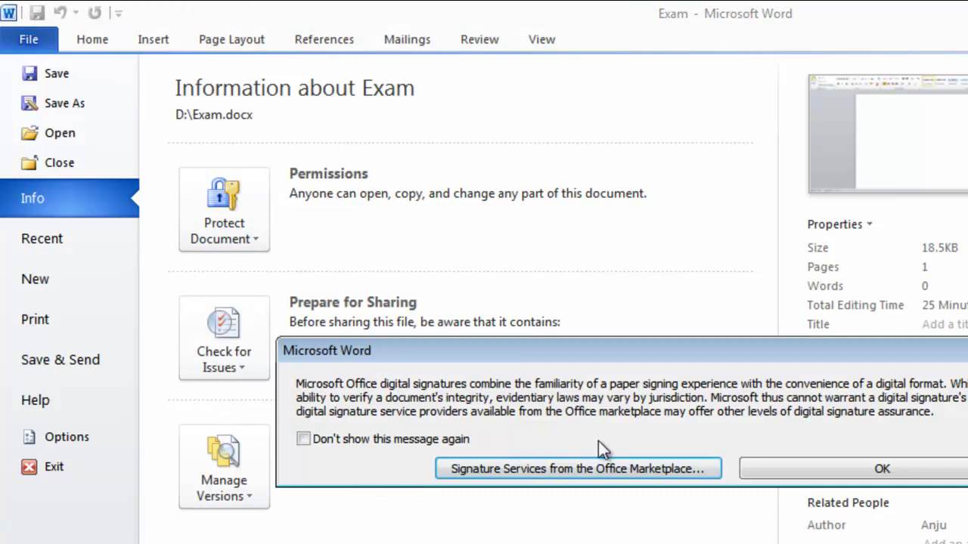
click(831, 467)
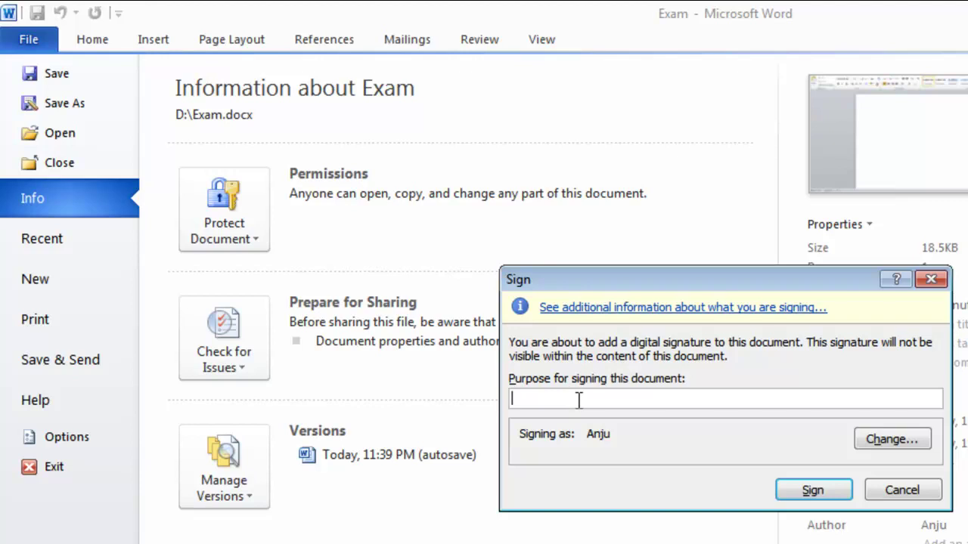
text(reviwe)
key(BackSpace)
key(BackSpace)
text(ew)
click(815, 493)
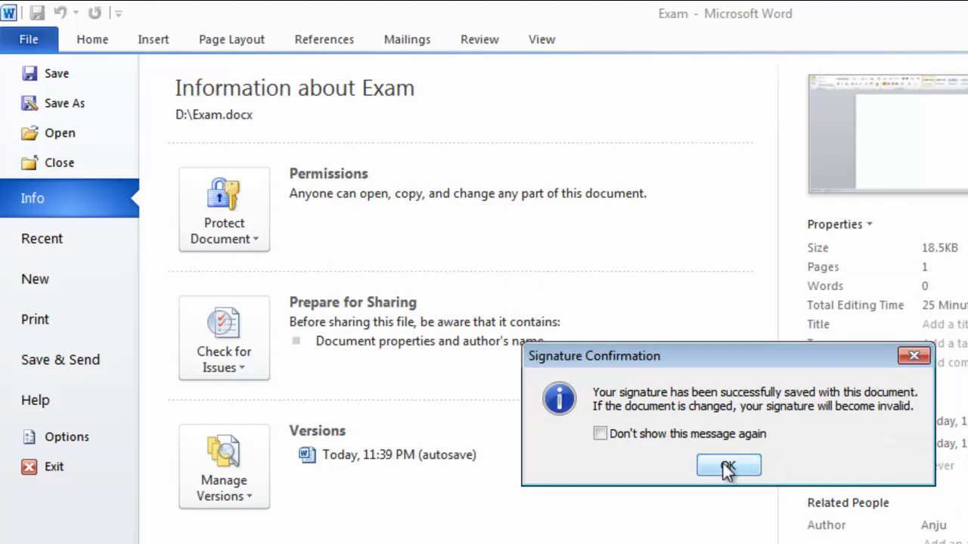
click(728, 468)
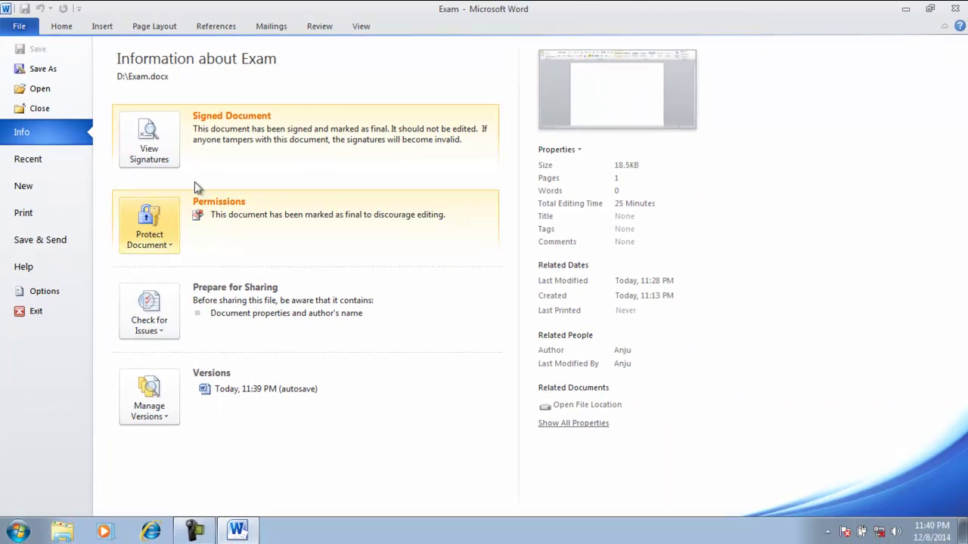
View the document's signatures and try typing 'a' to confirm edits are blocked
click(150, 154)
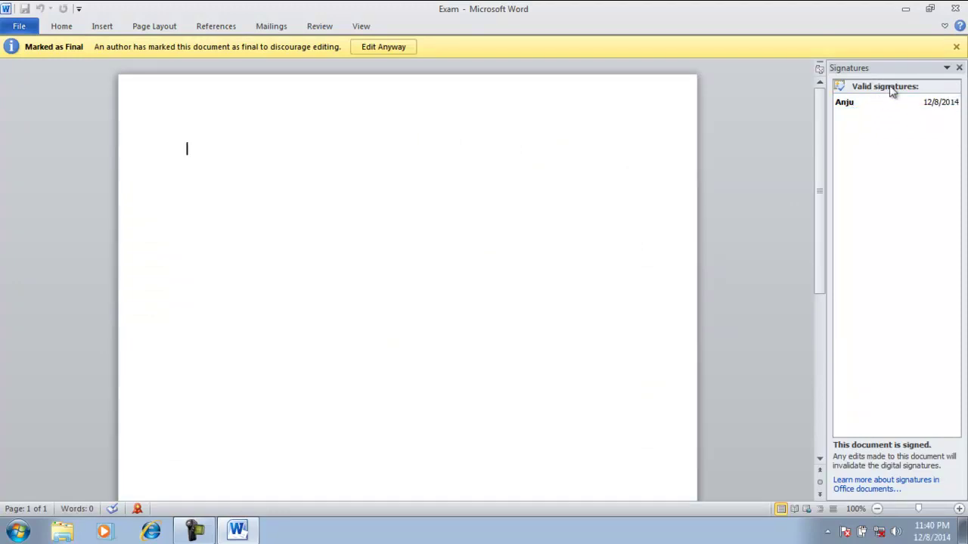
mouse_move(849, 112)
key(a)
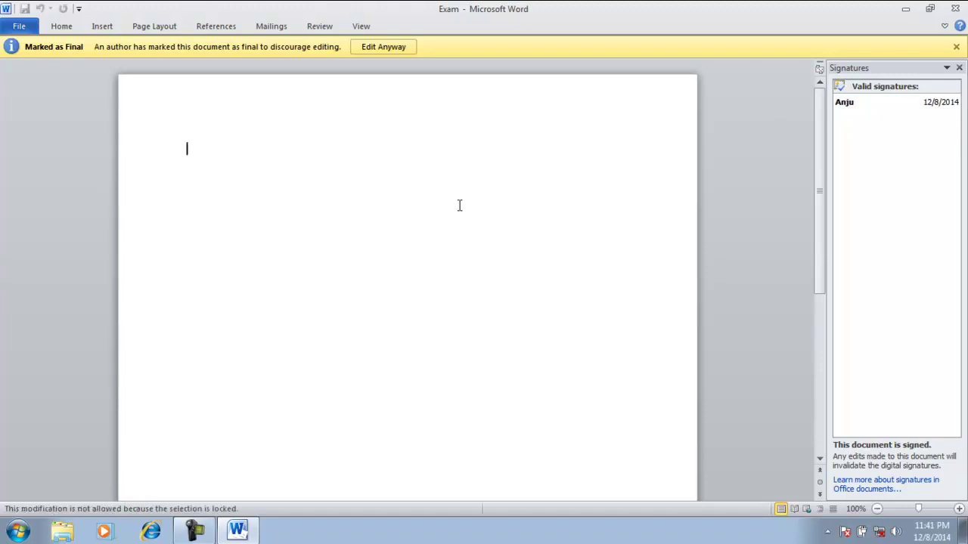
key(a)
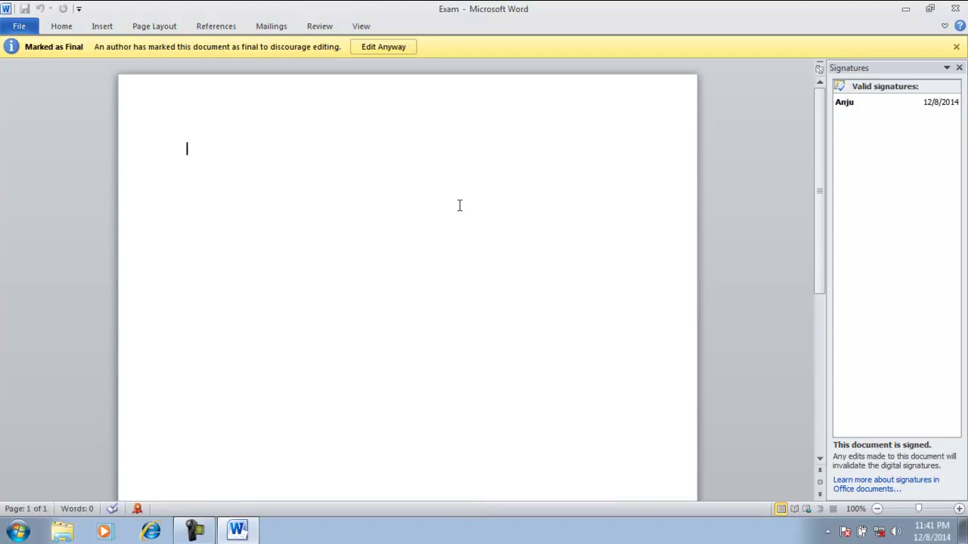
Check that Home and Insert commands are disabled, then return to the Info page
click(63, 29)
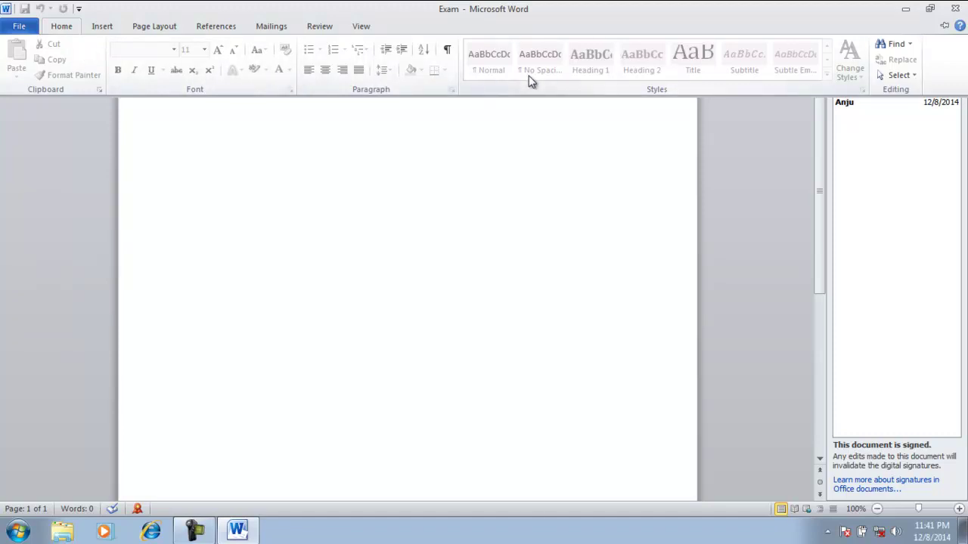
click(104, 27)
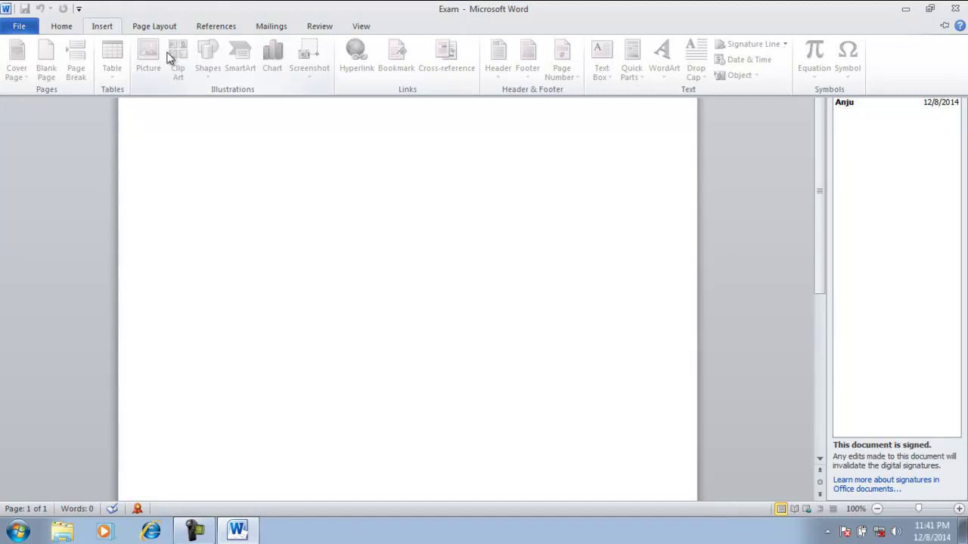
click(64, 32)
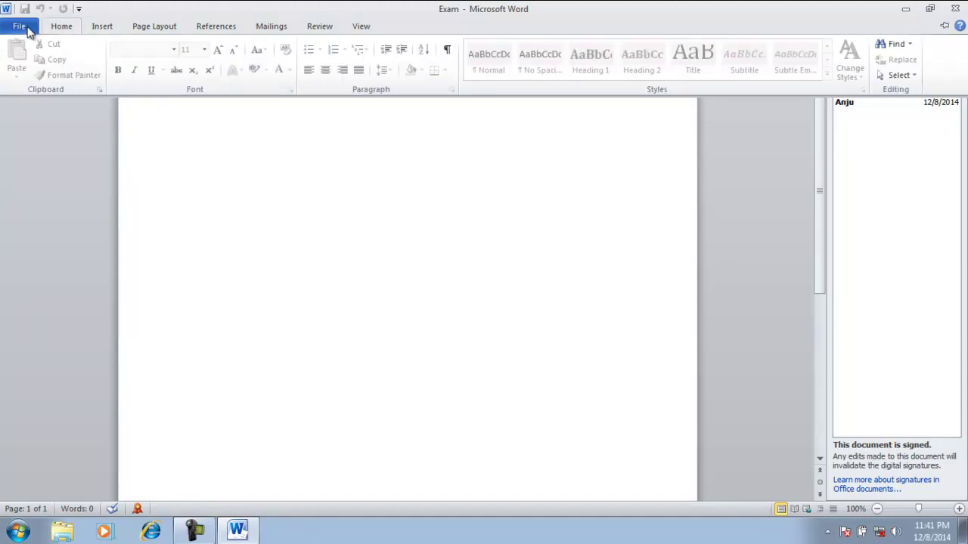
click(21, 29)
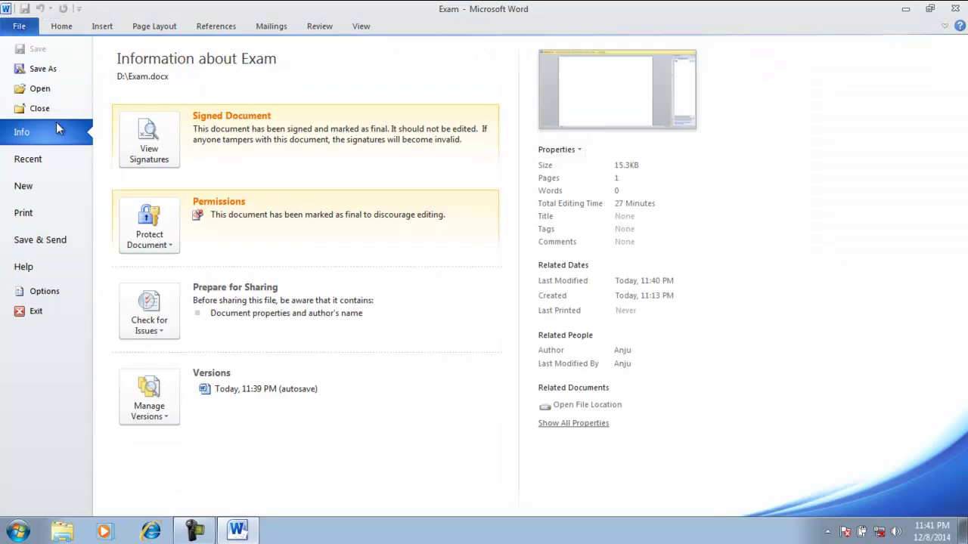
Remove the existing digital signature from Exam and confirm the removal
click(174, 252)
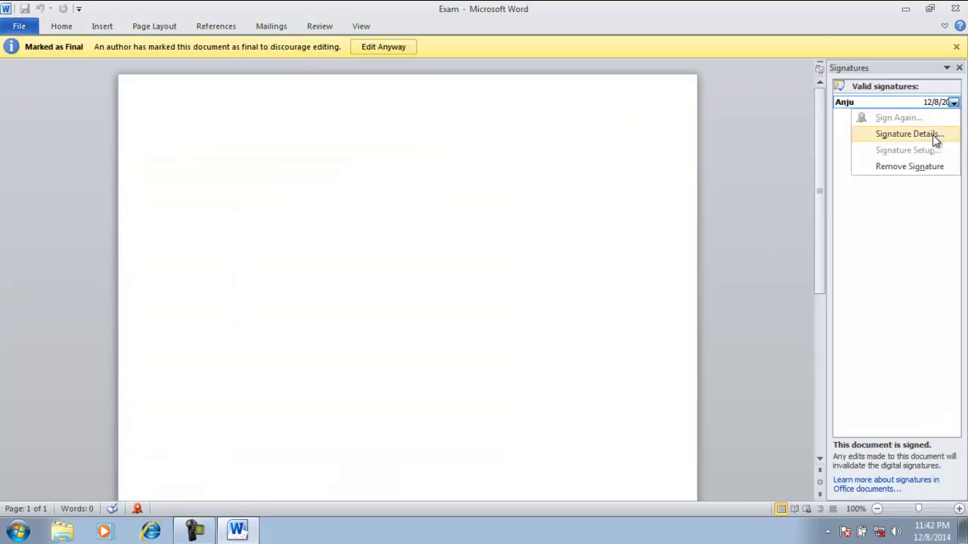
click(907, 168)
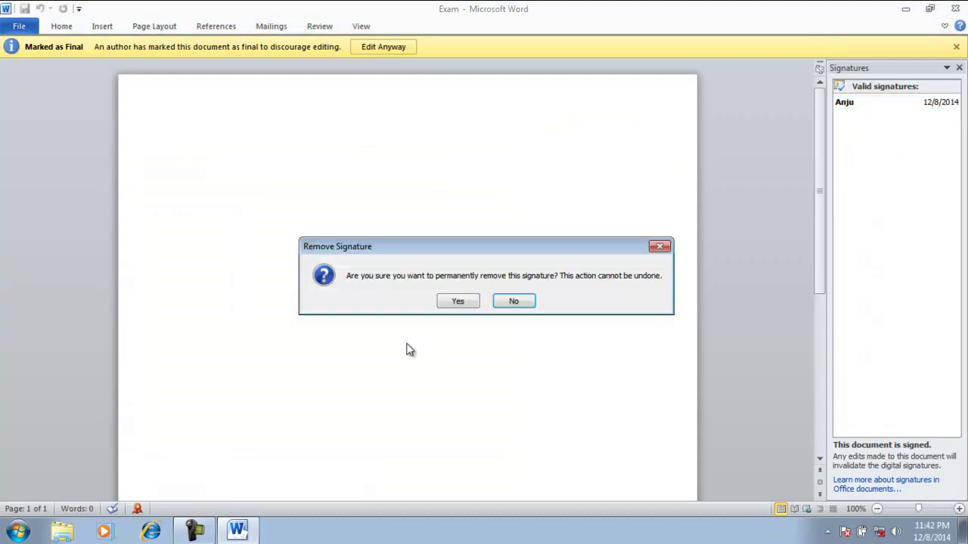
click(457, 301)
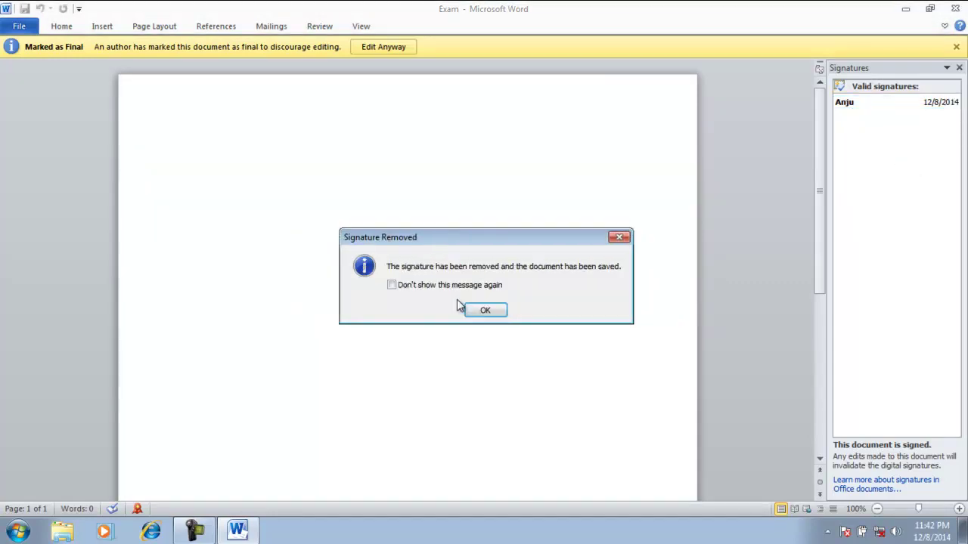
click(487, 311)
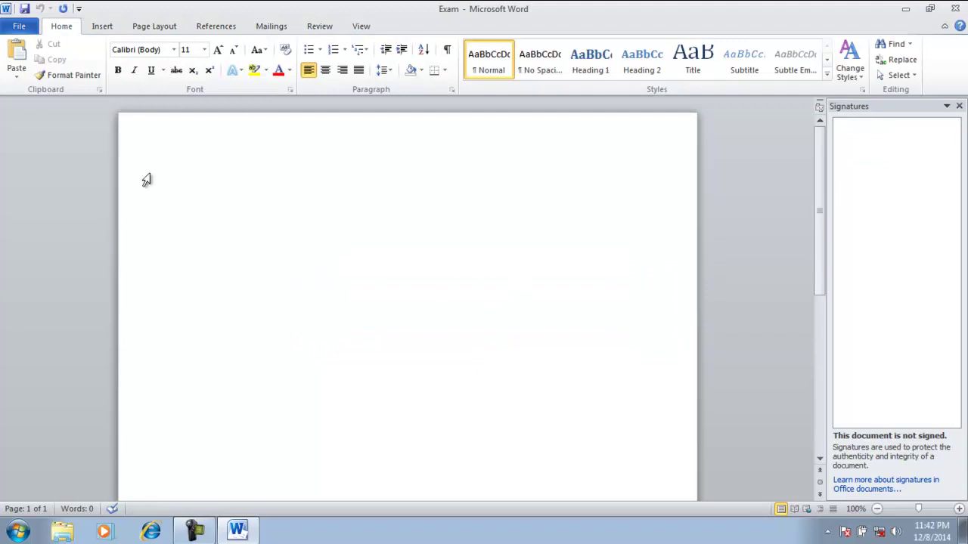
Review the Info page's protection options, then show the Check for Issues options
click(19, 27)
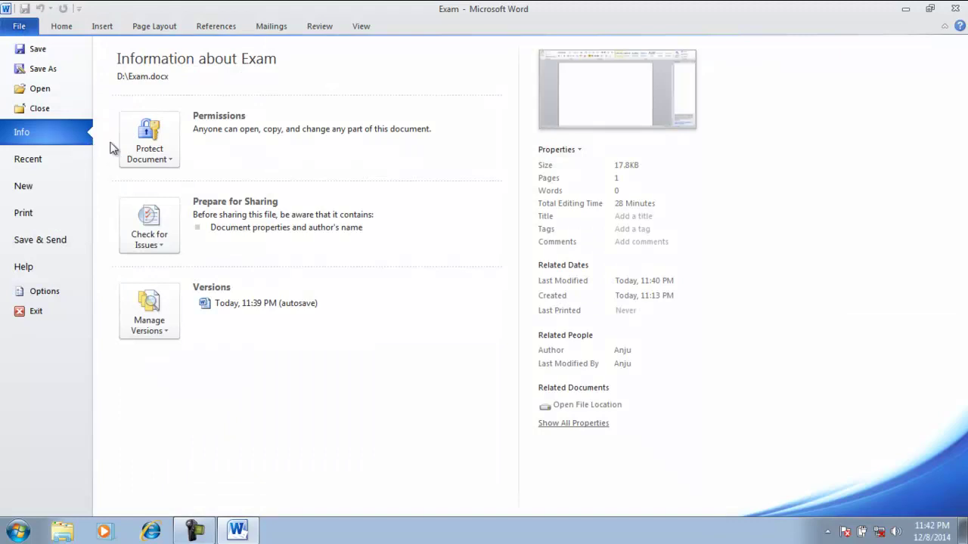
click(168, 160)
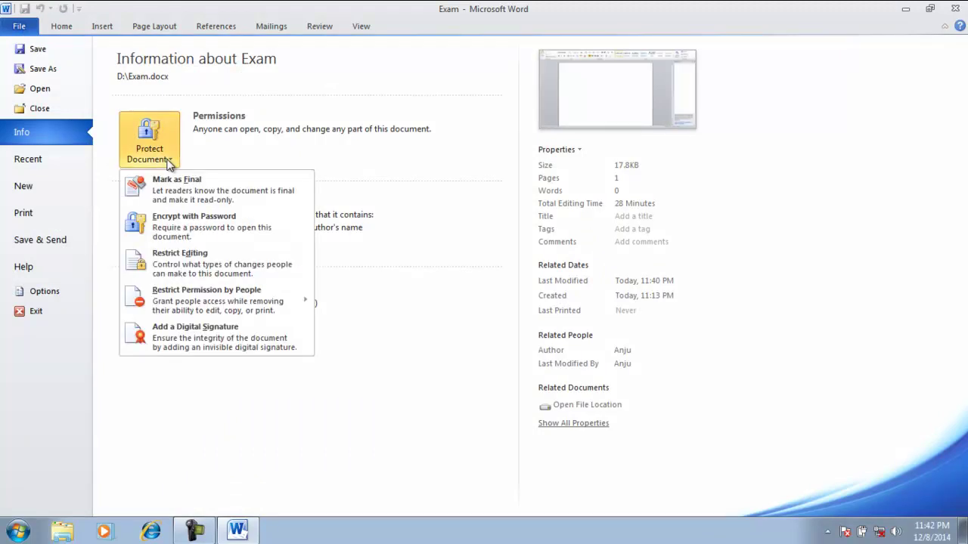
click(113, 178)
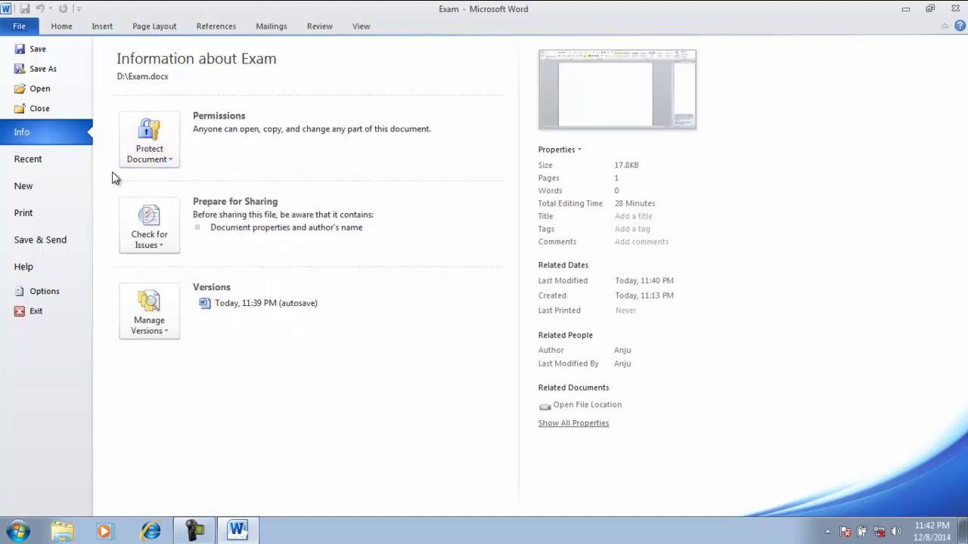
click(130, 239)
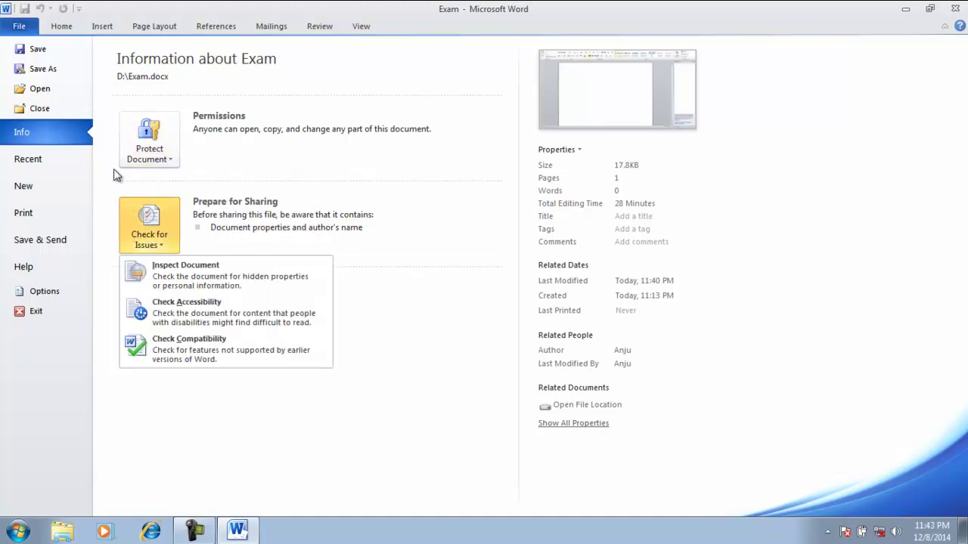